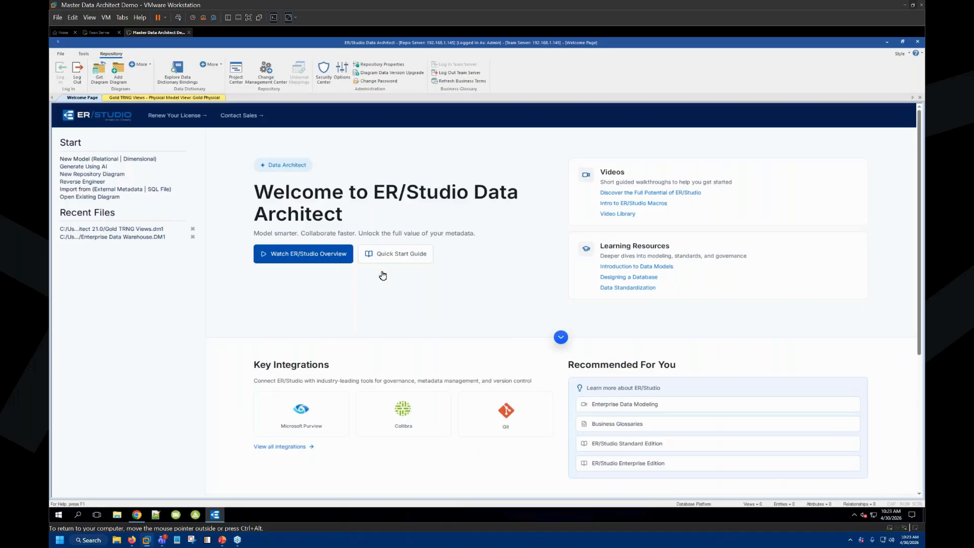
Step: Open the AI Help Chatbot and arrange its window beside a reduced ER/Studio Data Architect window so both are usable
left_click(923, 54)
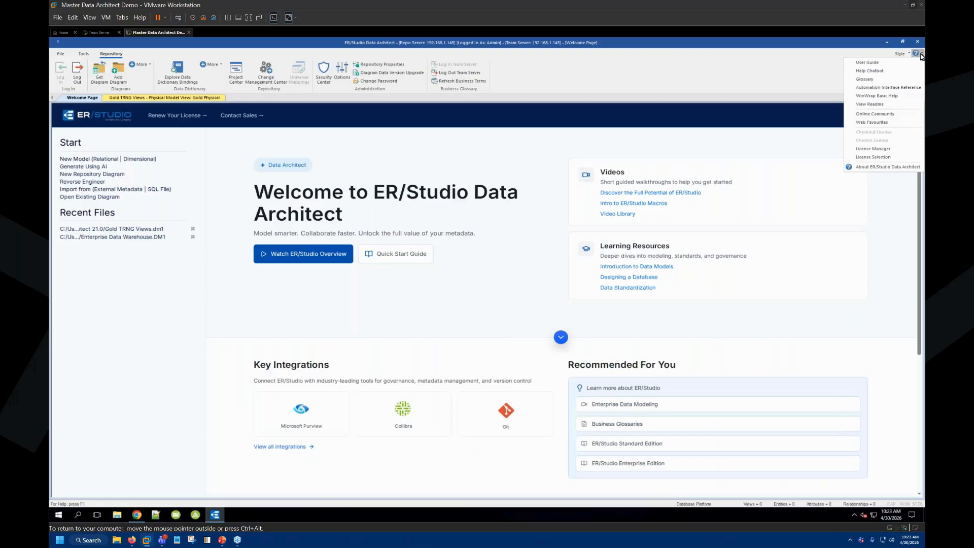
left_click(870, 74)
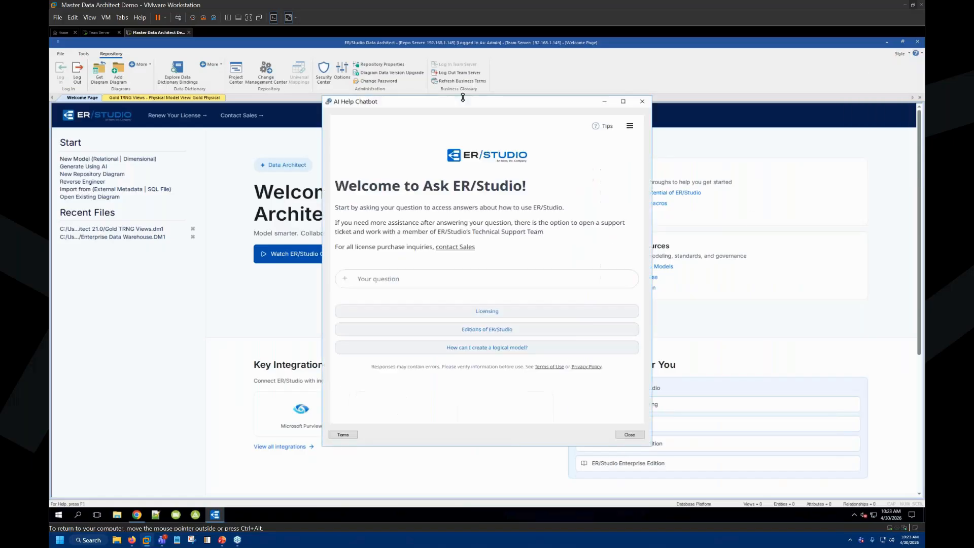
left_click_drag(443, 101, 688, 115)
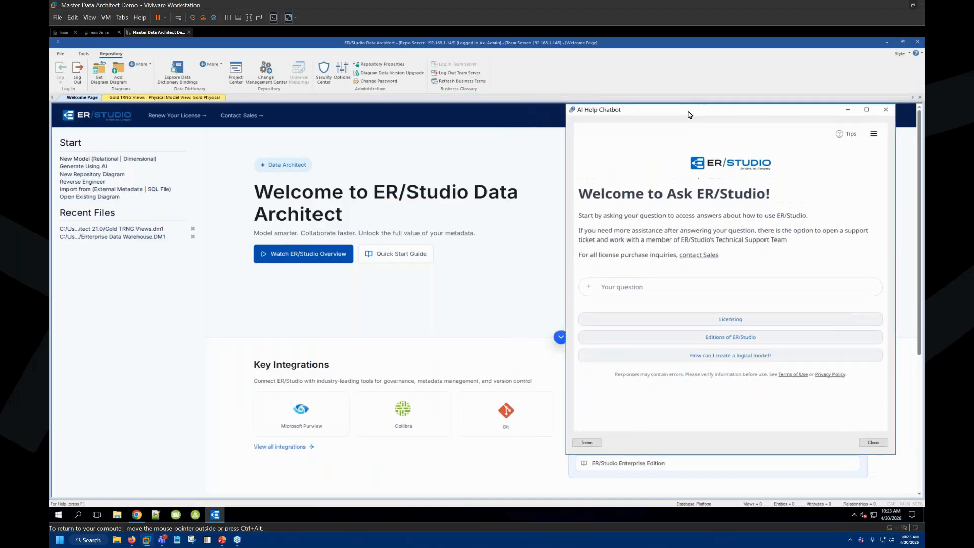
left_click(902, 42)
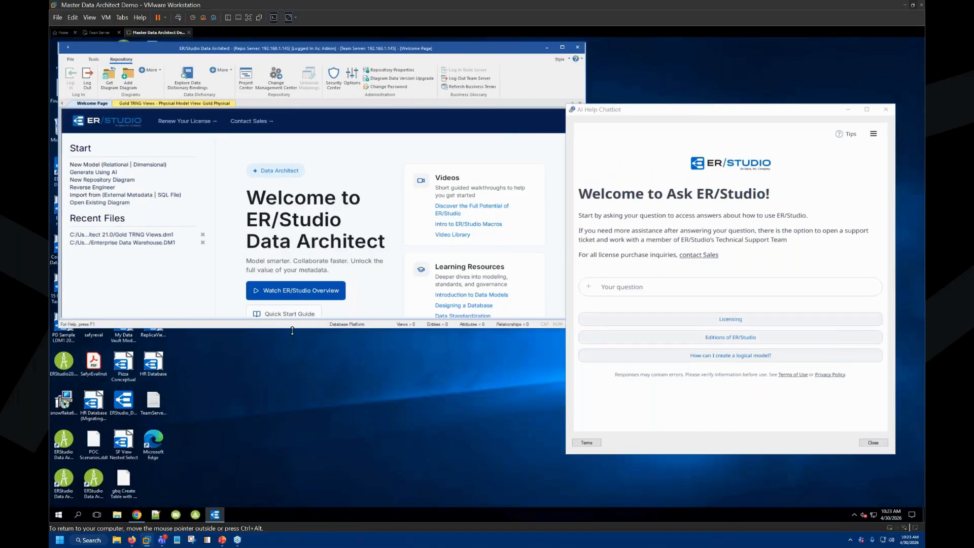
left_click_drag(263, 327, 256, 506)
left_click_drag(710, 109, 731, 46)
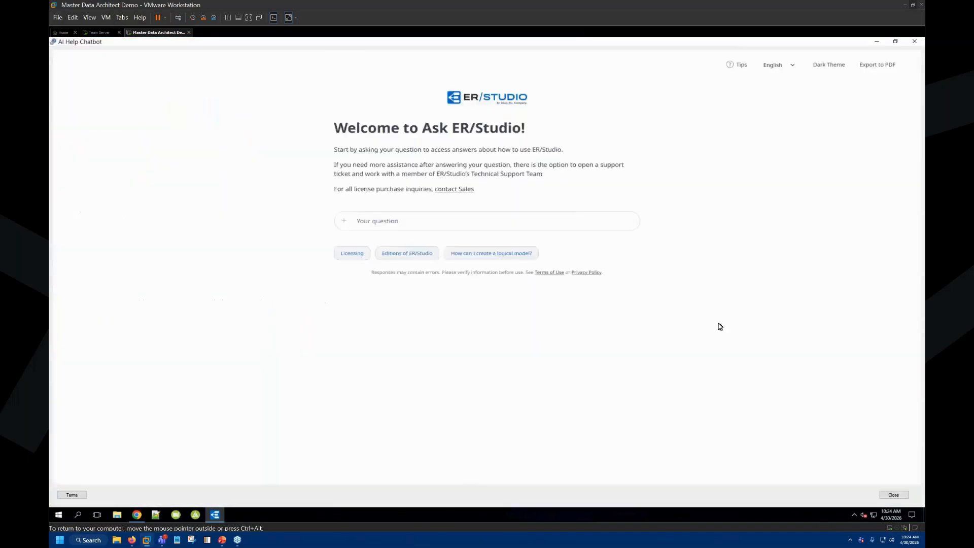
left_click(896, 42)
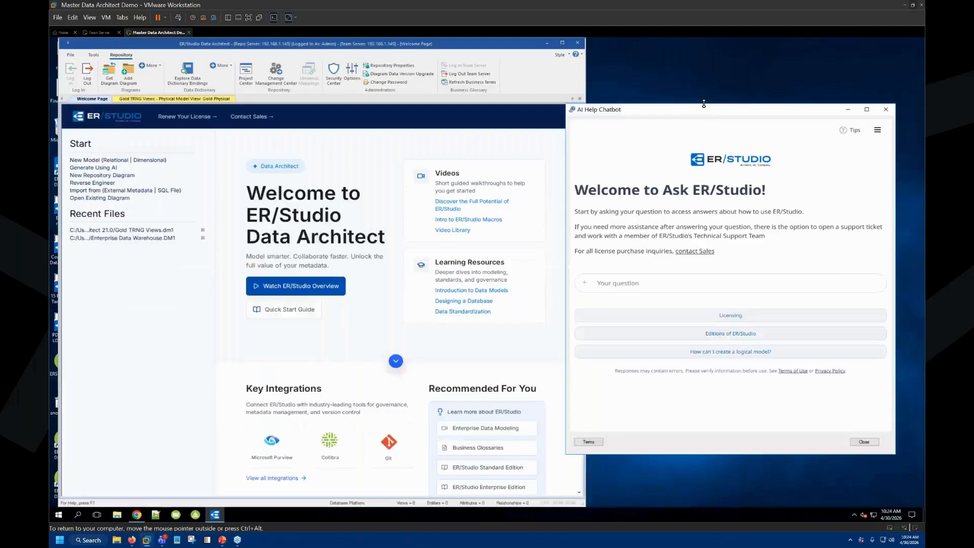
left_click_drag(711, 110, 735, 50)
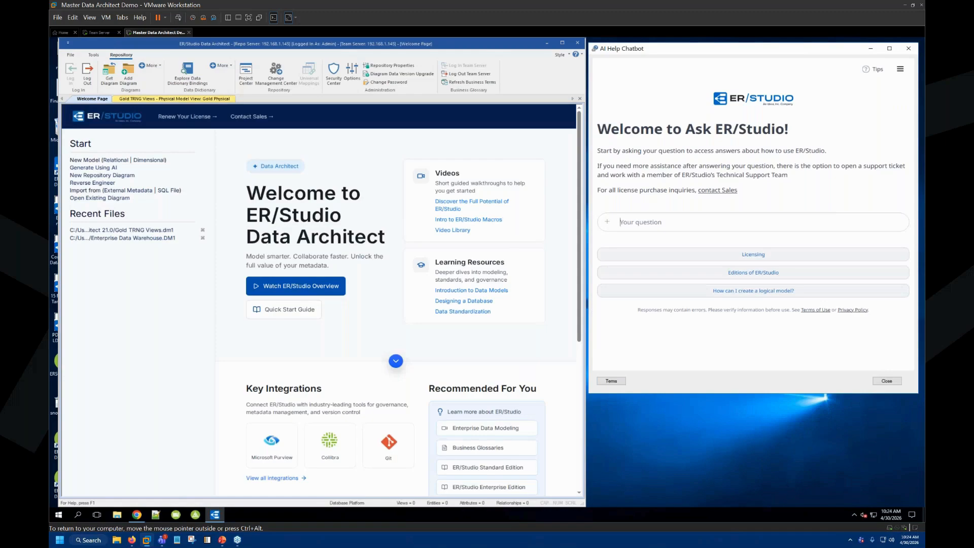
Step: Ask the help chatbot to show how to reverse engineer a database
type("SHop")
key("BackSpace")
key("BackSpace")
type("how")
type(" me hot y")
key("BackSpace")
key("BackSpace")
key("BackSpace")
type("to Reverse Engineer a ")
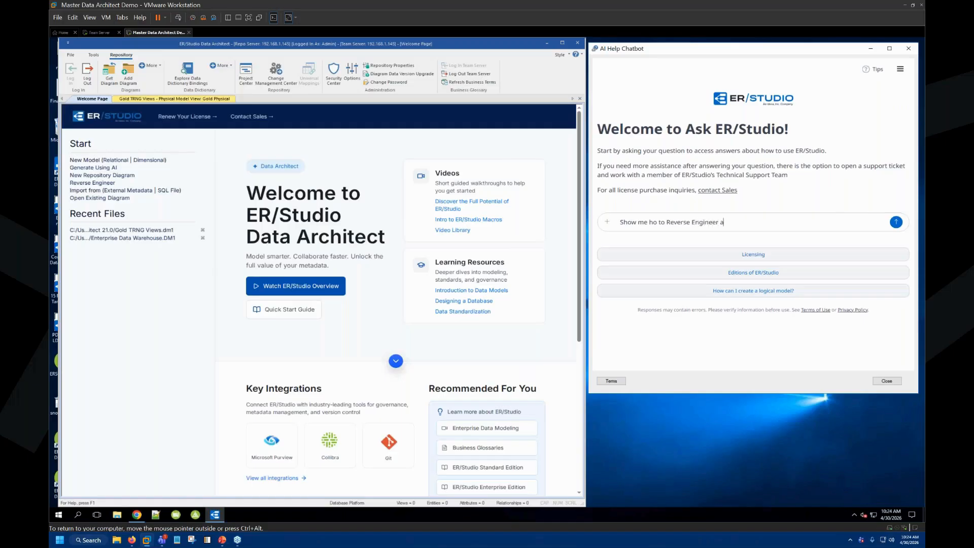
type("dtabase")
left_click(729, 222)
type("a")
left_click(897, 222)
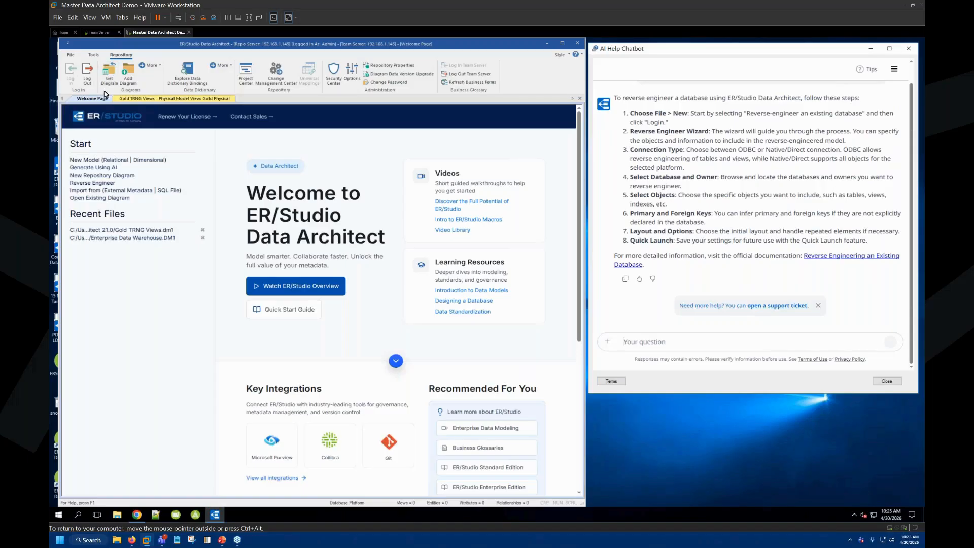
left_click(71, 58)
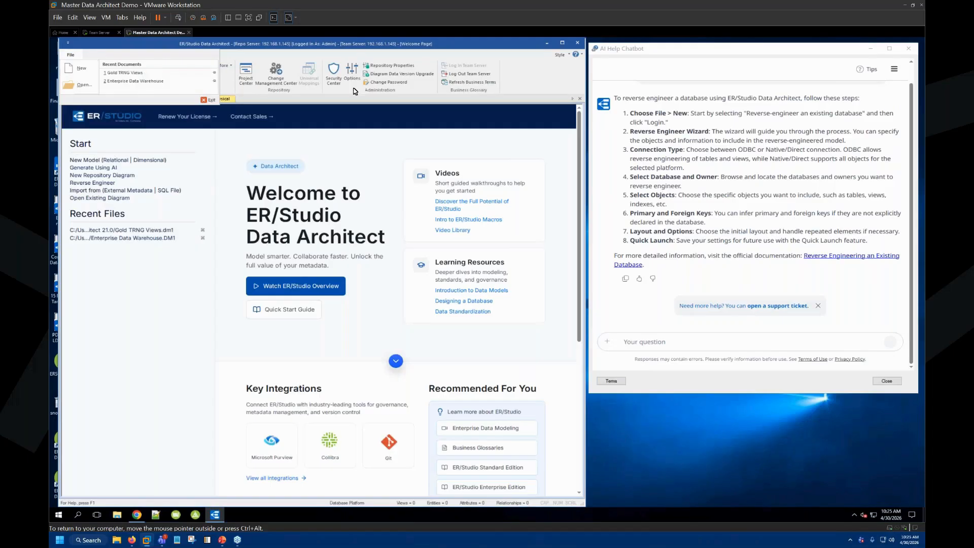
left_click(537, 92)
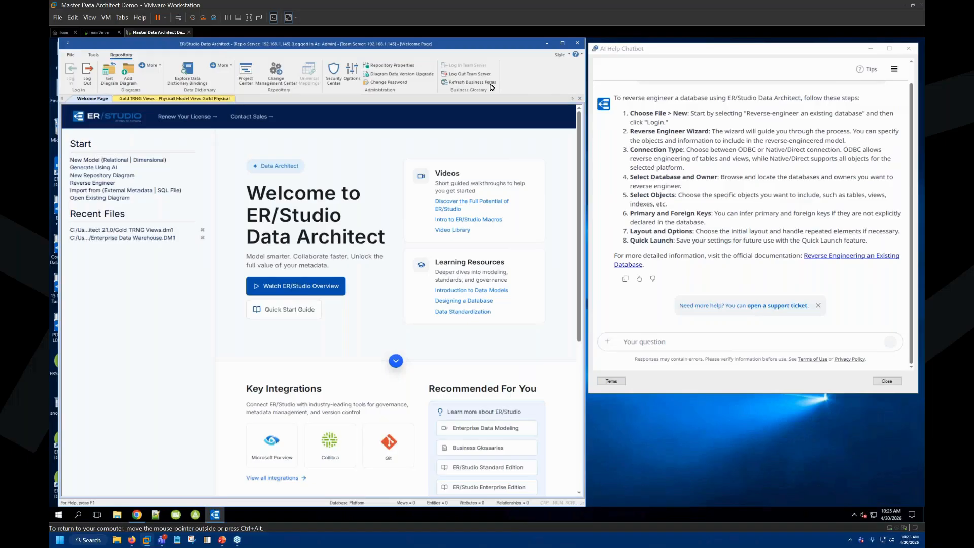
left_click(93, 55)
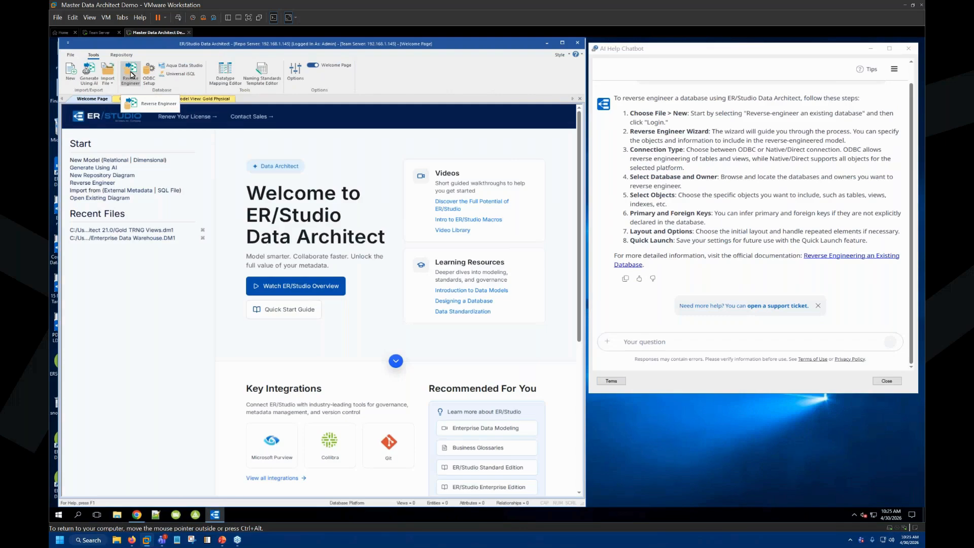
left_click(131, 75)
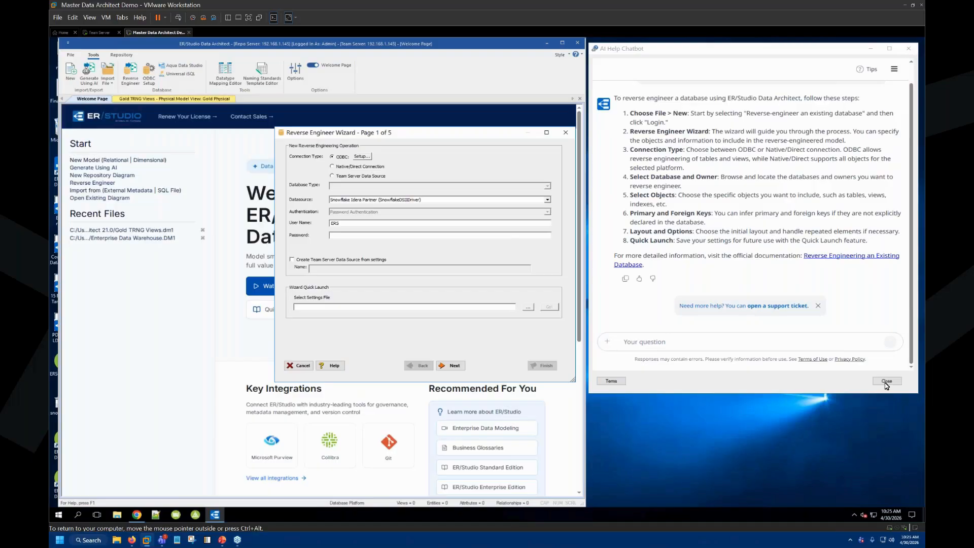
left_click(568, 133)
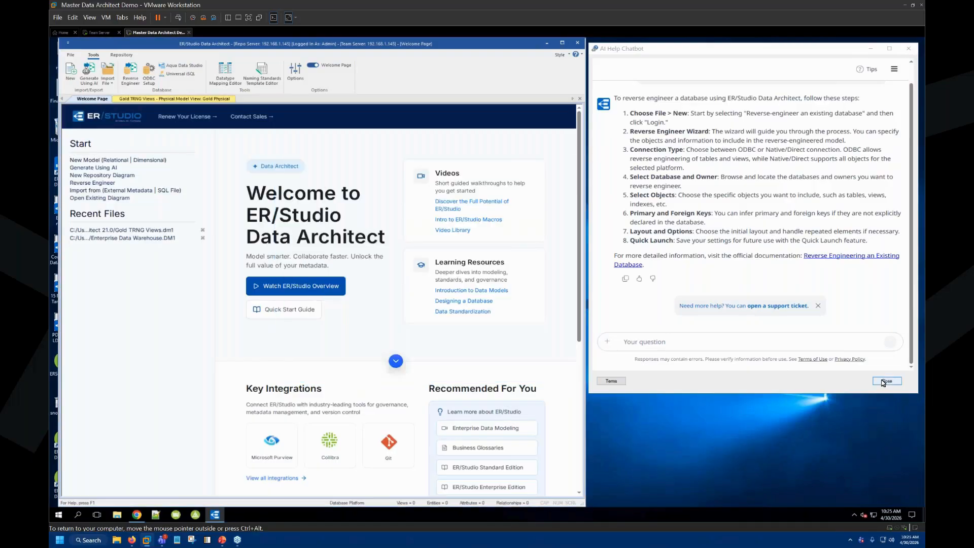
Step: Close the help chatbot and maximise the main modeling window
left_click(883, 381)
left_click(562, 42)
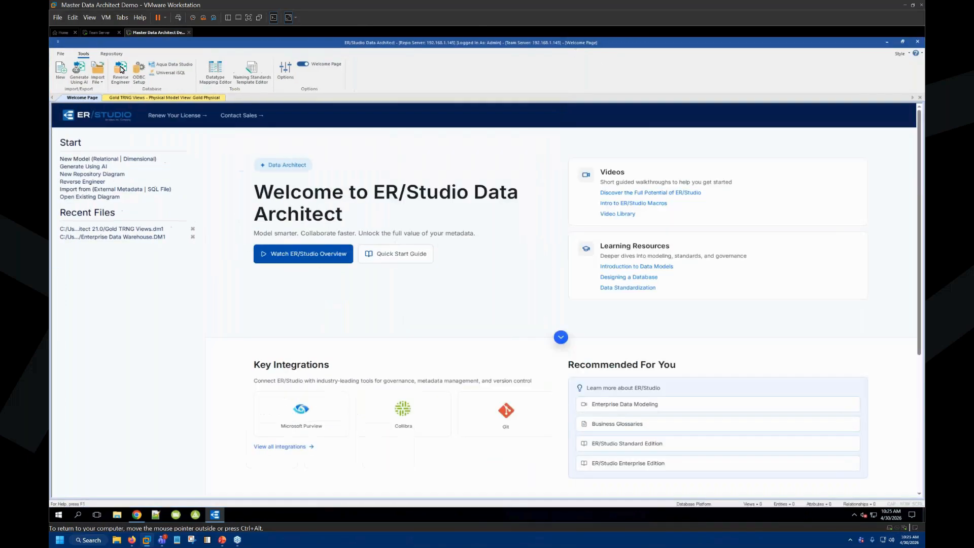
Step: Start the Reverse Engineer Wizard and review the ODBC user data sources set up on the machine
left_click(120, 70)
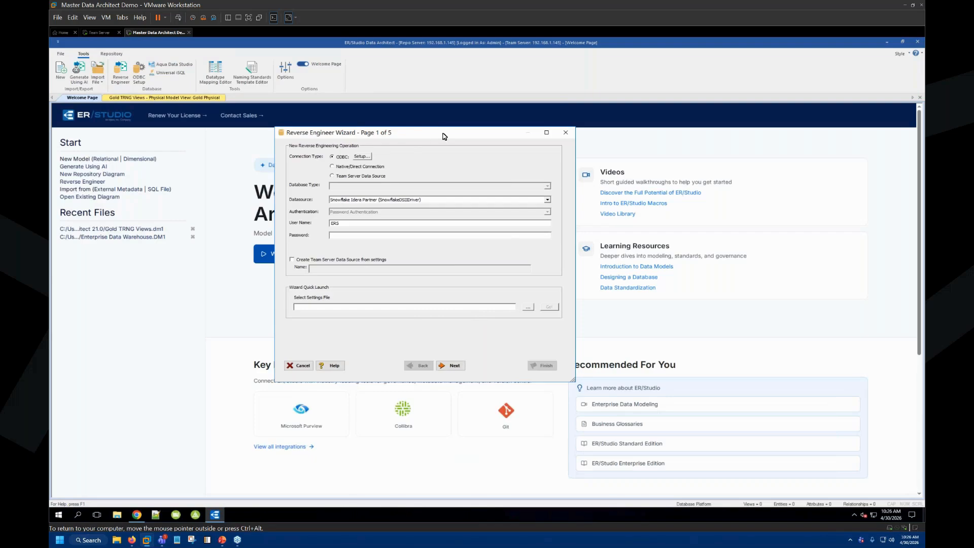
left_click_drag(446, 136, 470, 138)
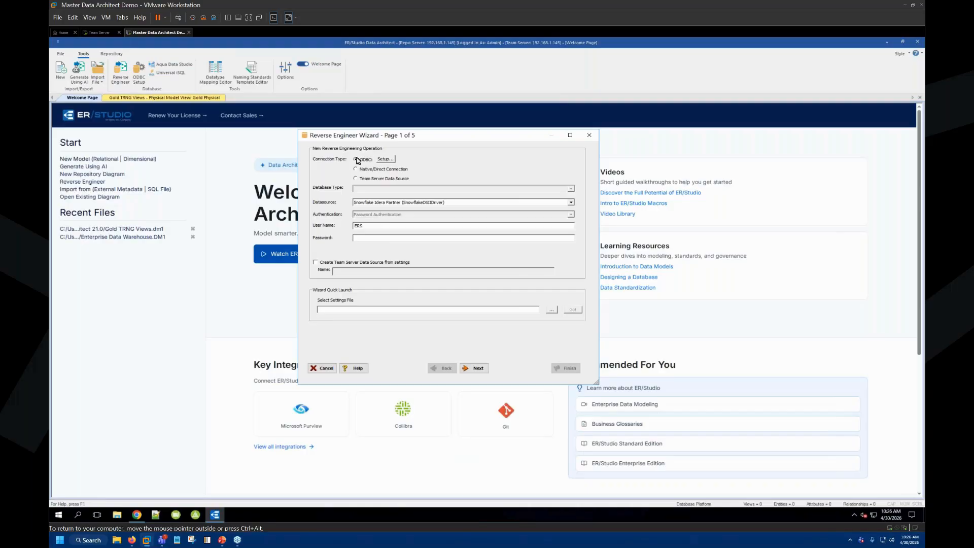
left_click(386, 160)
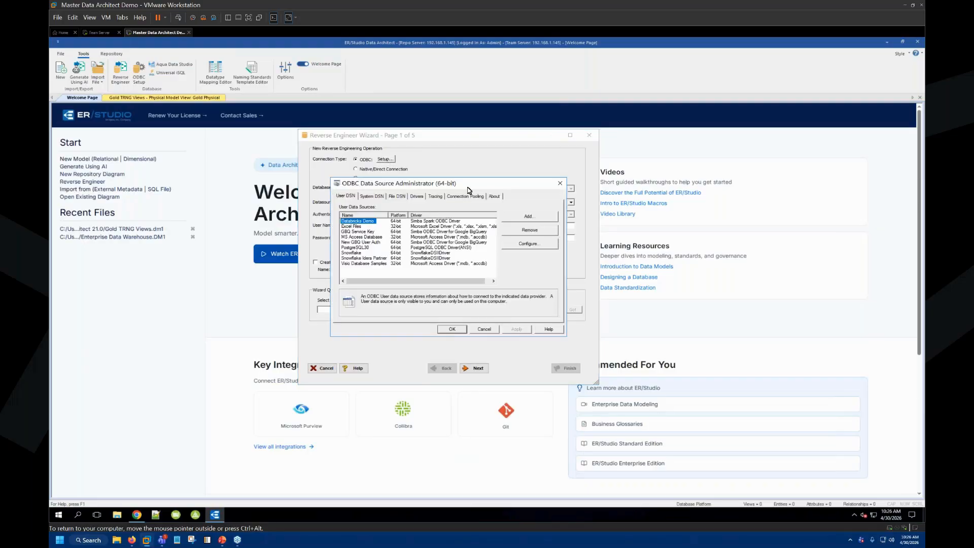
mouse_move(487, 187)
left_mouse_down()
mouse_move(507, 182)
mouse_move(477, 177)
mouse_move(493, 183)
left_mouse_up()
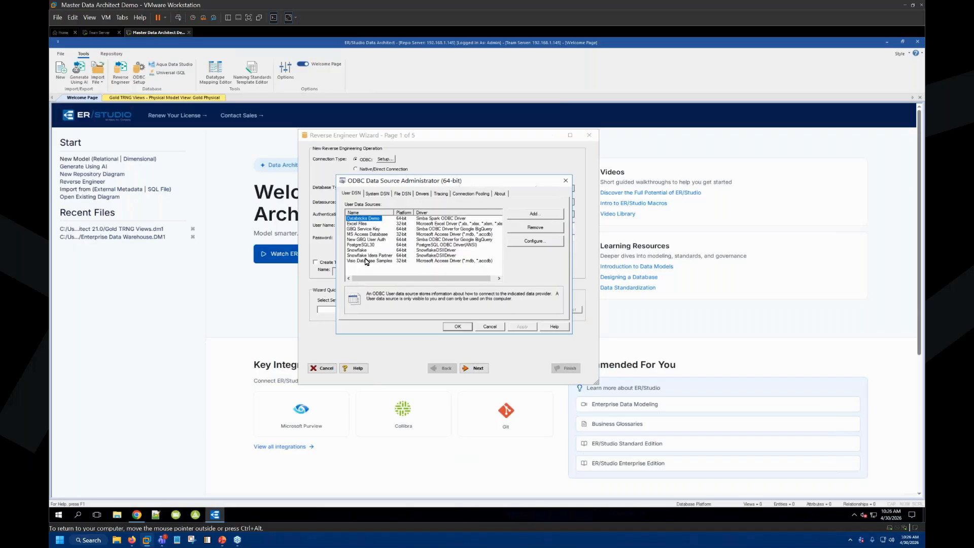
left_click(566, 181)
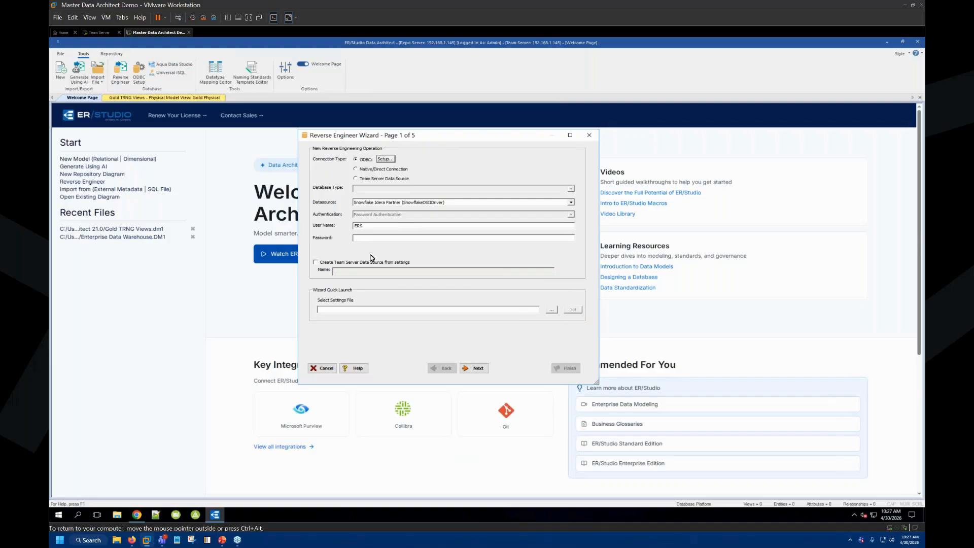
Step: Load the saved quick launch settings file Demo-Snowflake.rvo from the Documents folder into the wizard
left_click(553, 311)
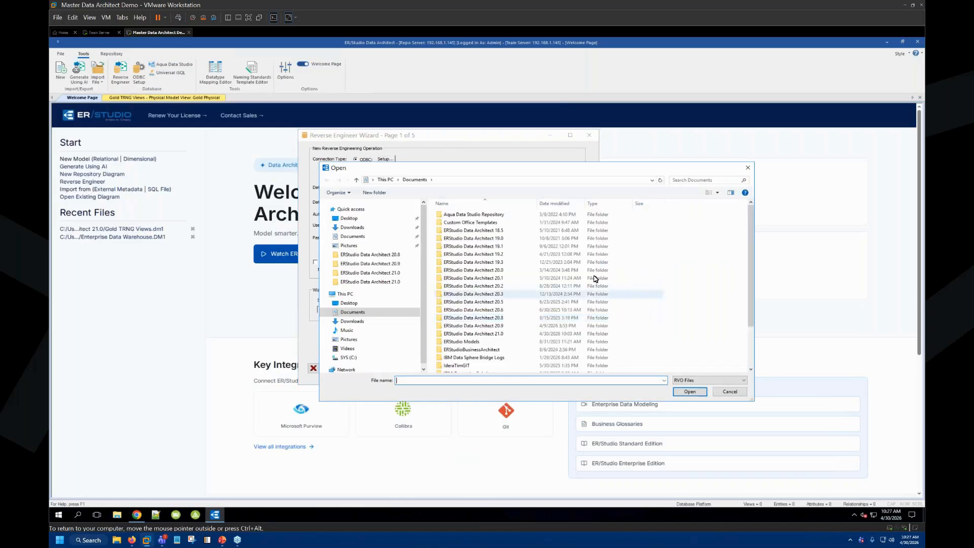
scroll(609, 304, "down", 3)
left_click(466, 360)
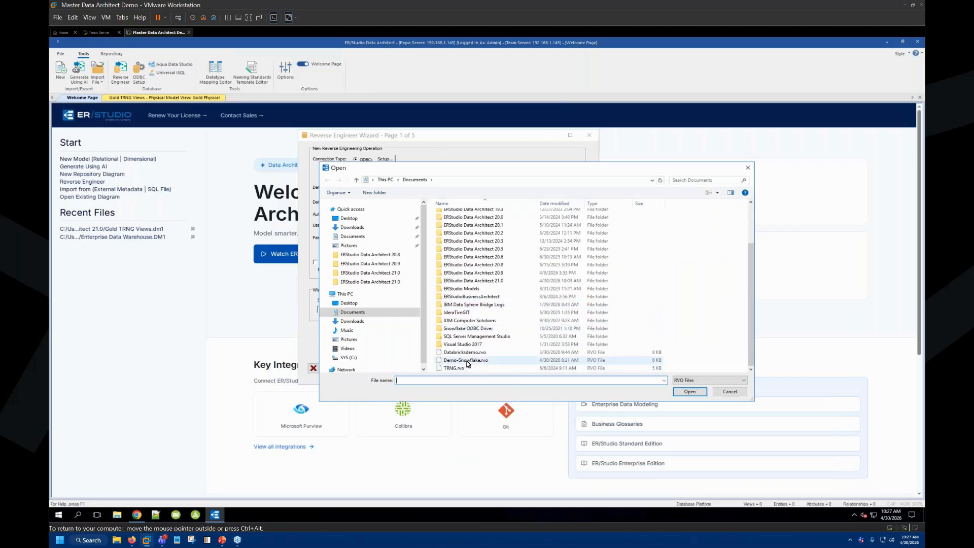
left_click(689, 392)
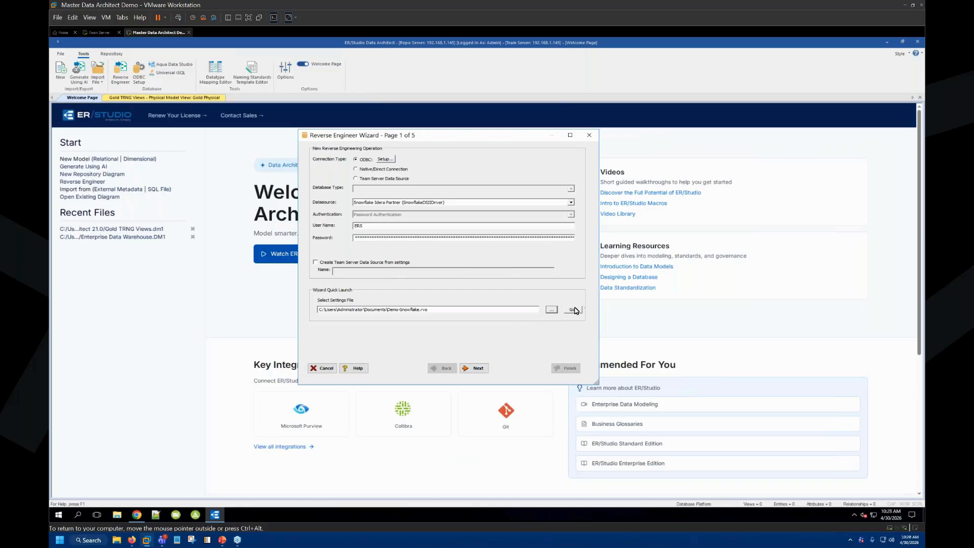
Step: Proceed to the wizard's second page and keep TRNG_DW_GOLD_VIEWS as the selected database
left_click(477, 369)
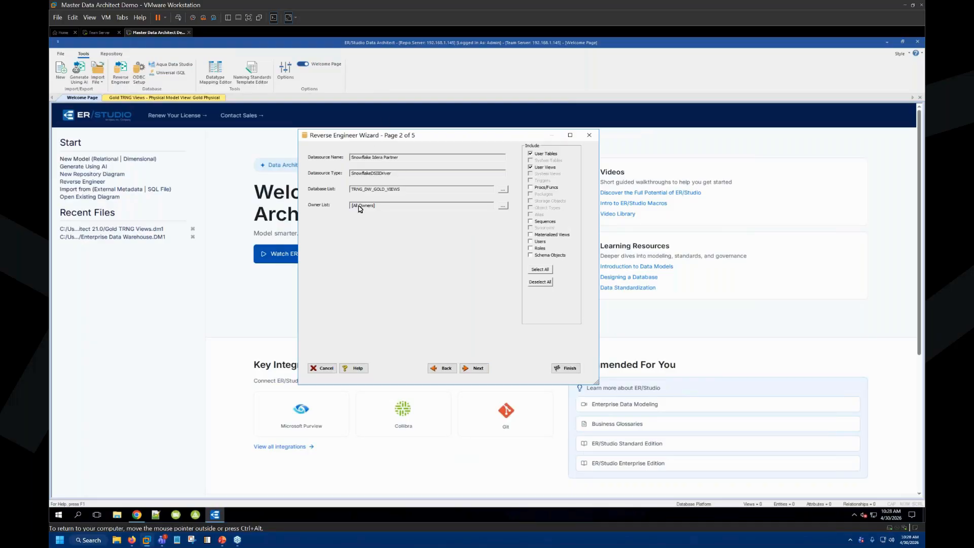
left_click(503, 191)
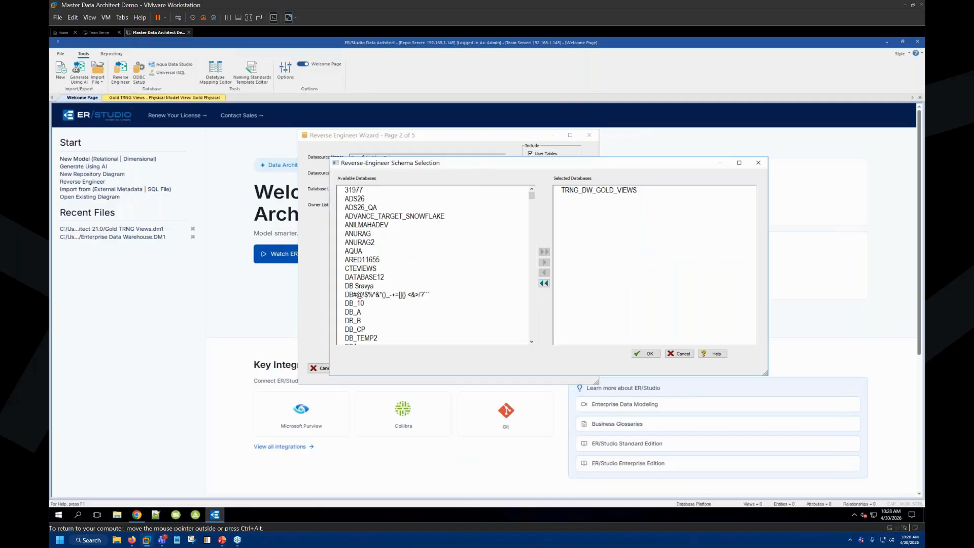
left_click_drag(475, 167, 455, 163)
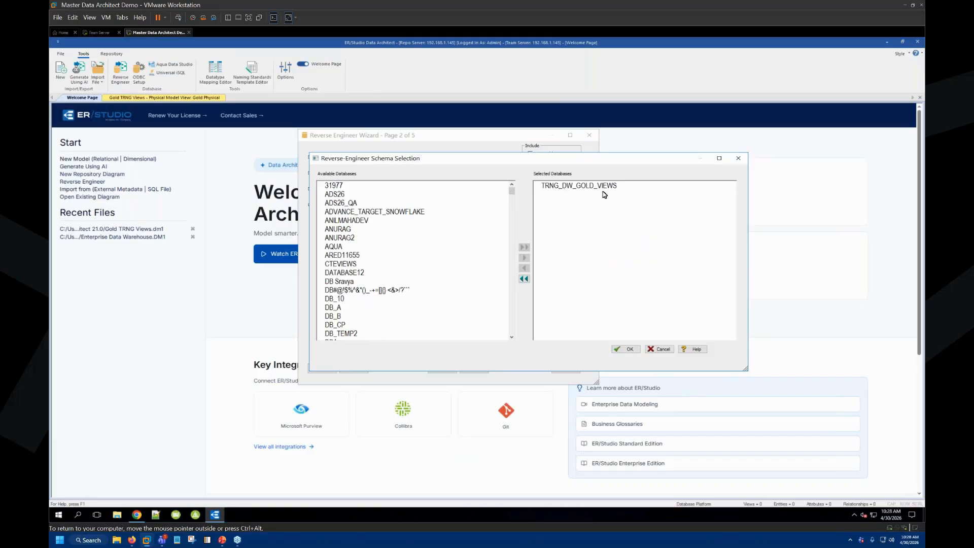
left_click(626, 348)
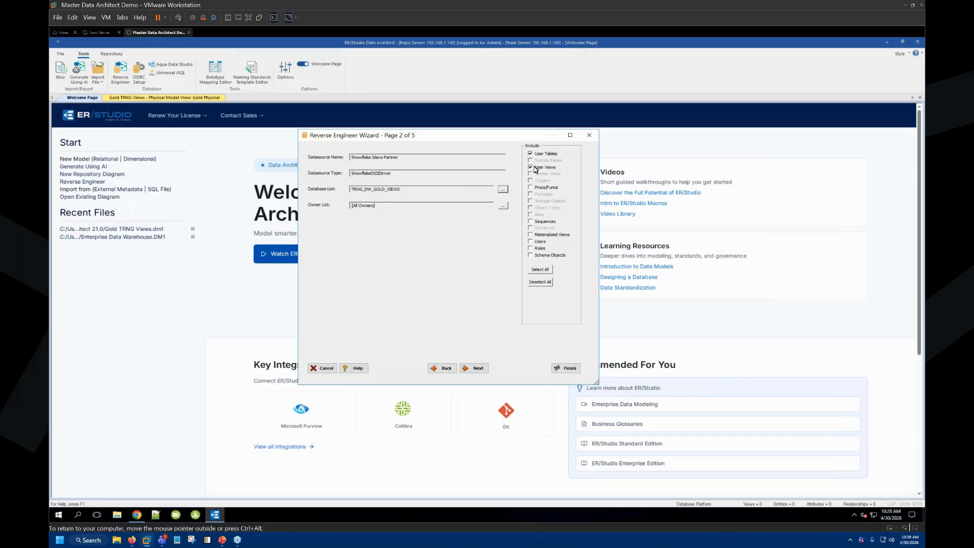
Step: Check the views selected for reverse engineering and advance to the wizard's final page with the loaded options
left_click(479, 368)
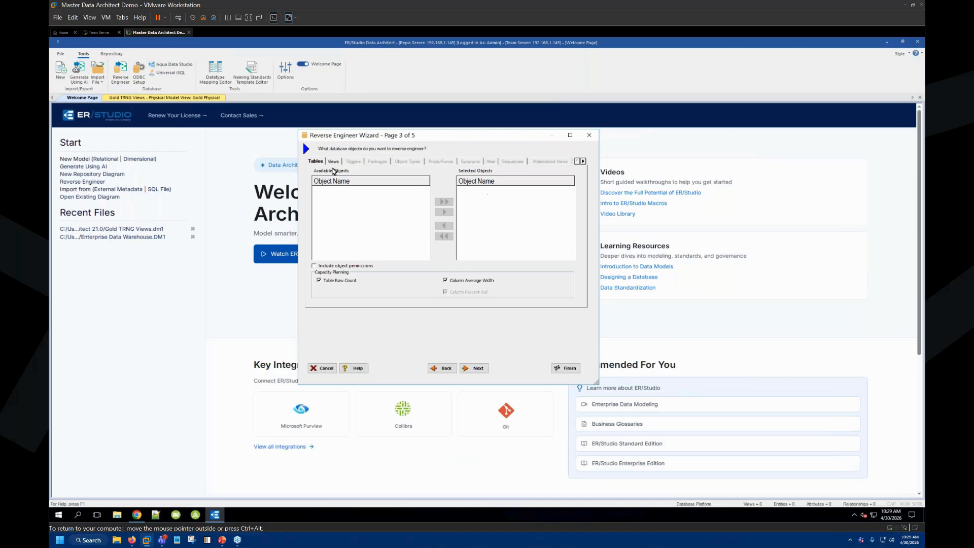
left_click(333, 161)
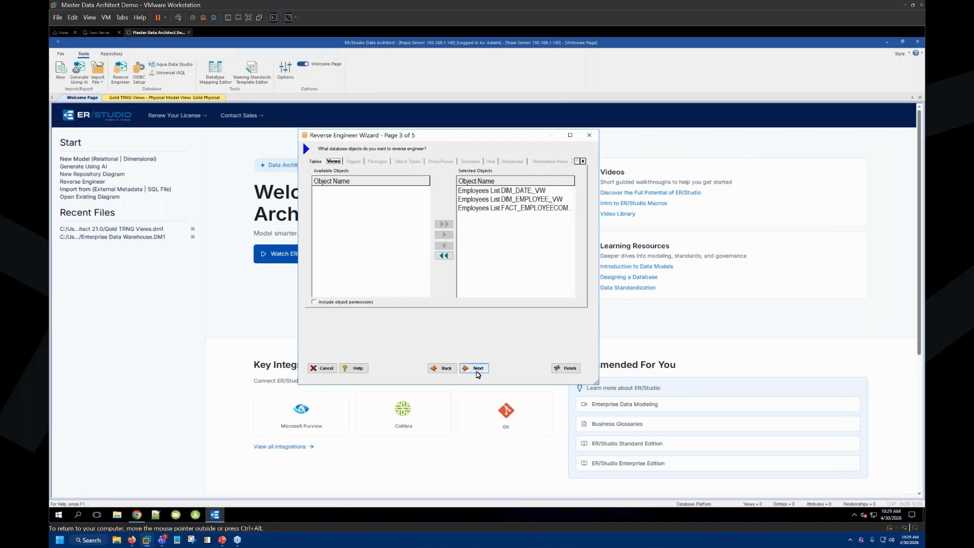
left_click(476, 368)
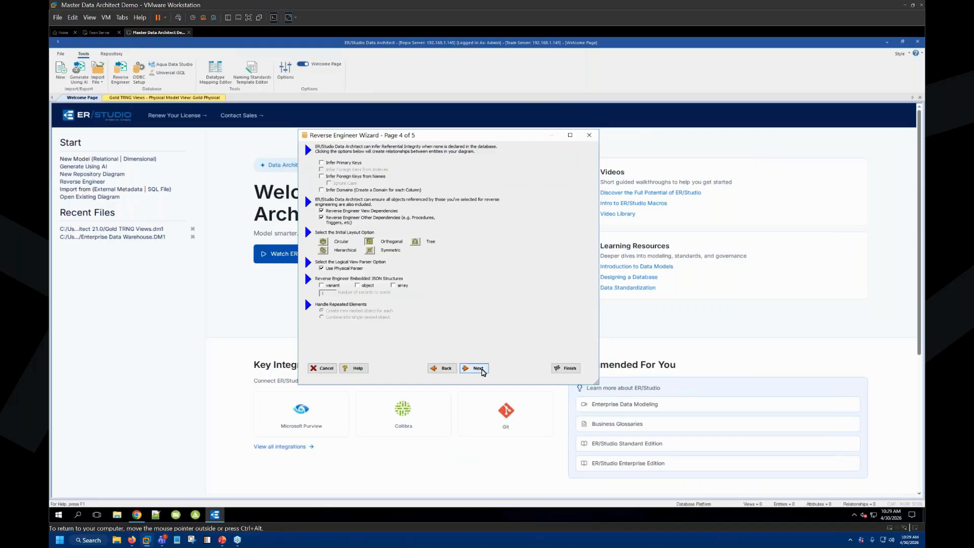
left_click(479, 370)
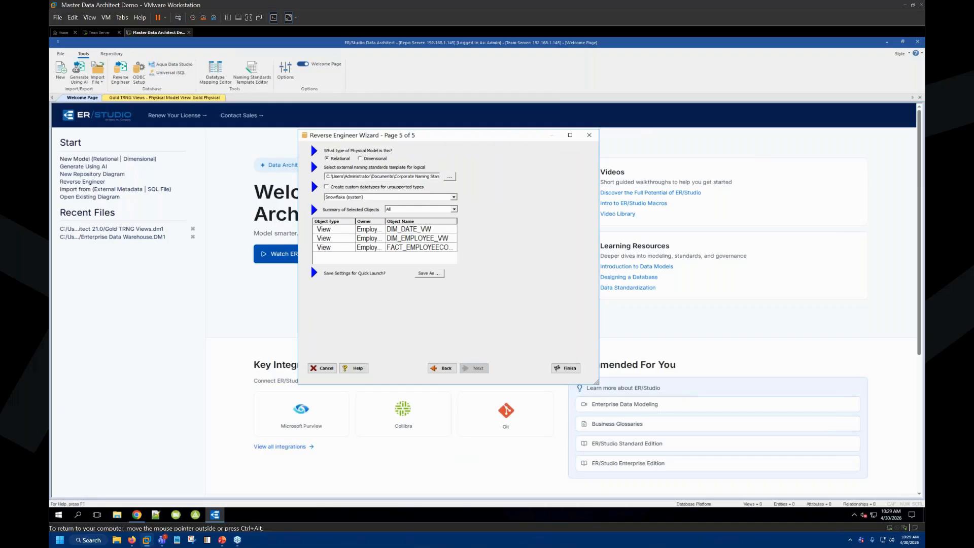
Step: Clear the external naming standards template for the logical model and run the reverse engineering
left_click_drag(326, 177, 443, 176)
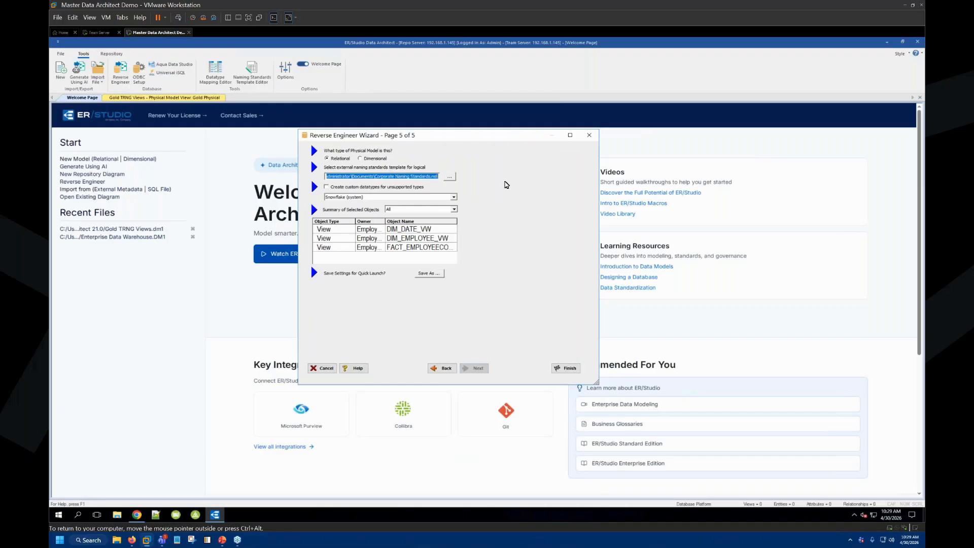
key("Delete")
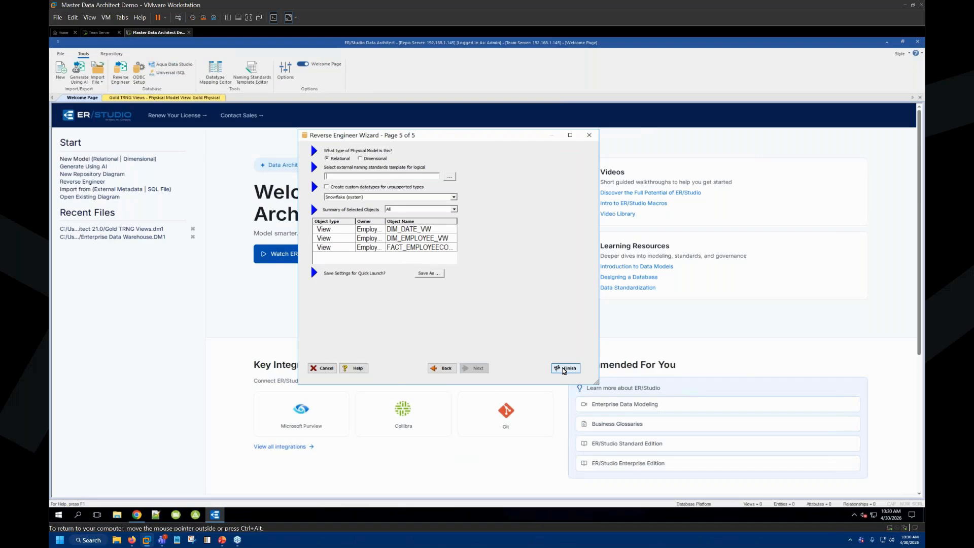
left_click(564, 368)
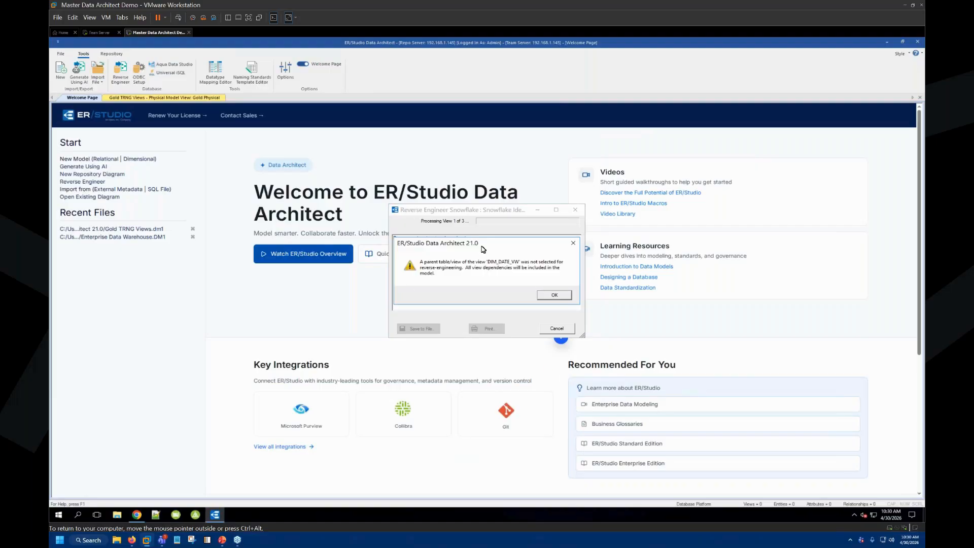
mouse_move(482, 245)
left_mouse_down()
mouse_move(495, 234)
mouse_move(480, 234)
left_mouse_up()
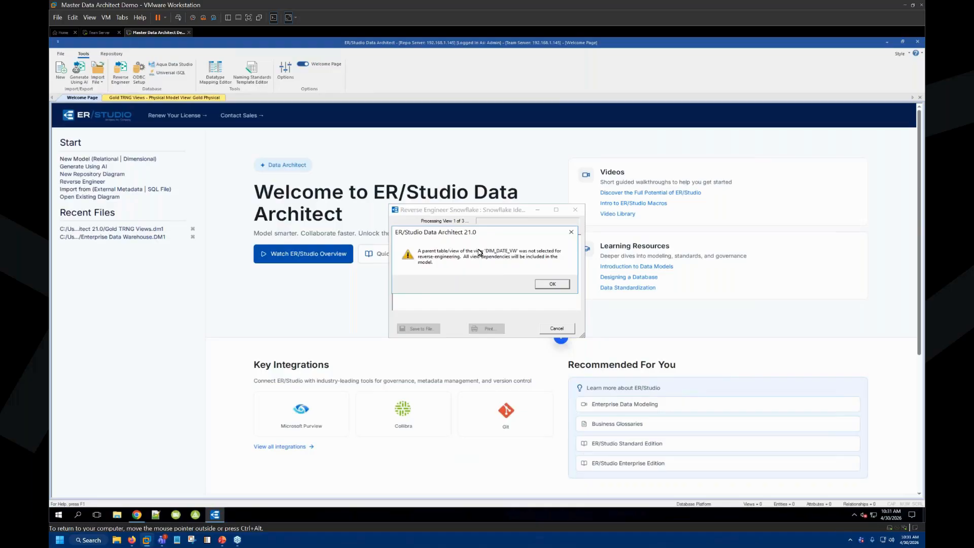
Step: Finish the reverse engineering with all view dependencies included, and expand the TRNG_DB.PUBLIC.EMP entity in the widened model tree
left_click(552, 287)
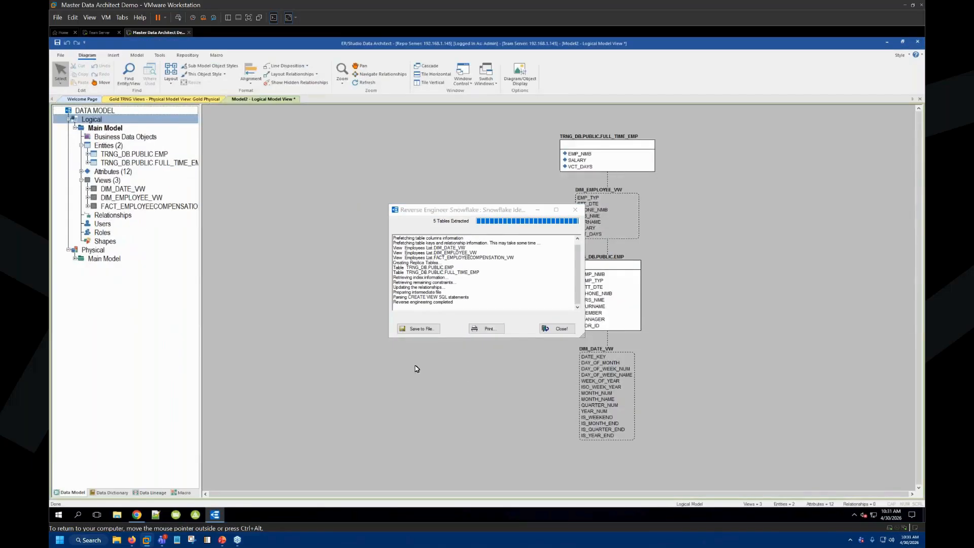
left_click(566, 327)
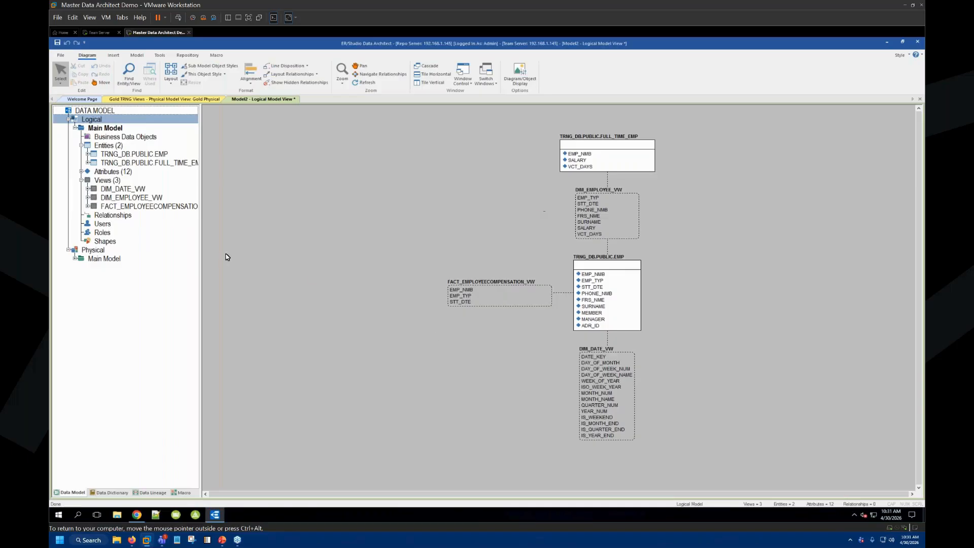
left_click_drag(202, 265, 224, 266)
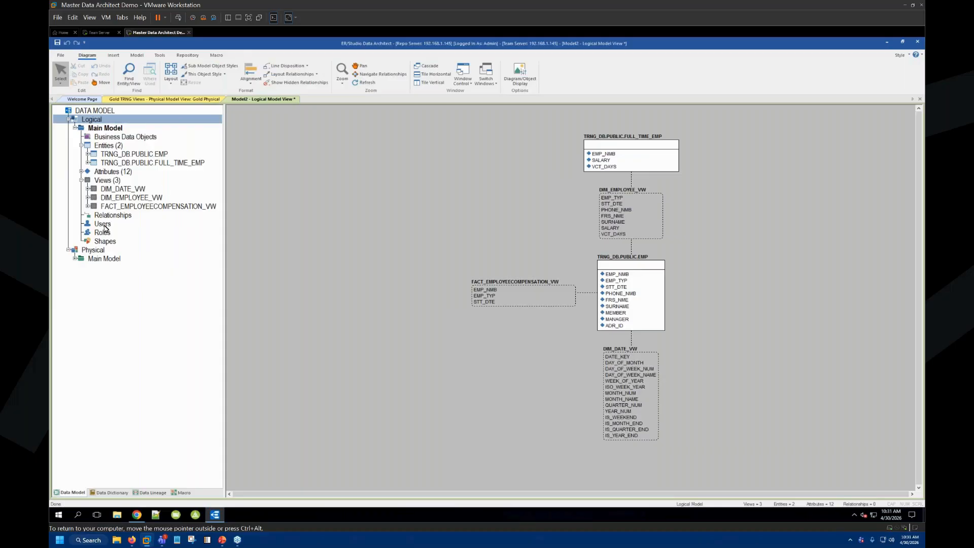
left_click(87, 154)
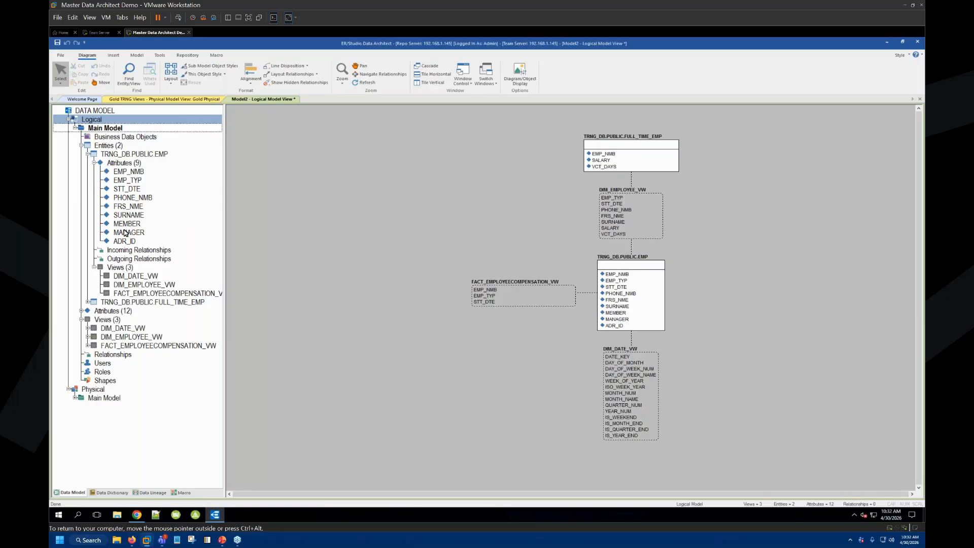
Step: Check the explorer tree font settings in the program options and close them without changes
left_click(159, 55)
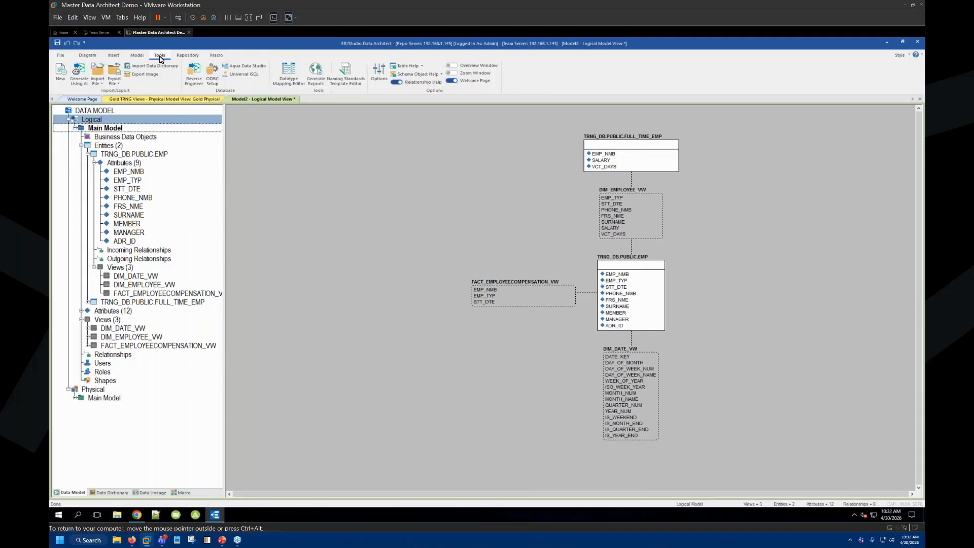
left_click(377, 71)
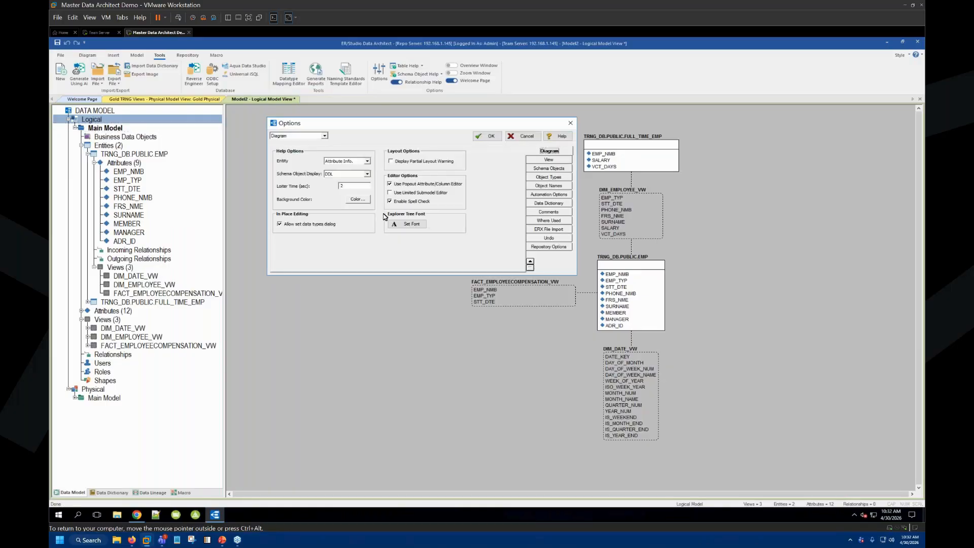
left_click(403, 224)
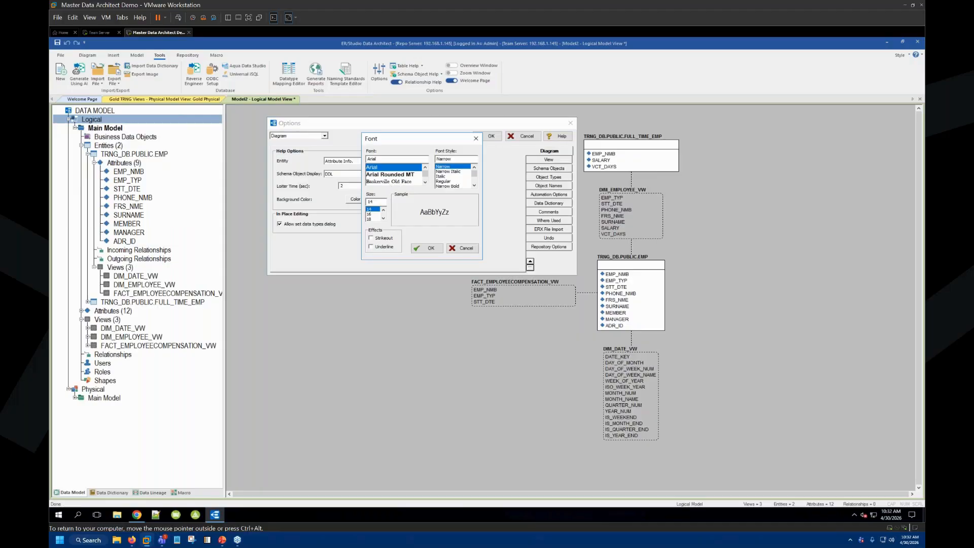
left_click(476, 138)
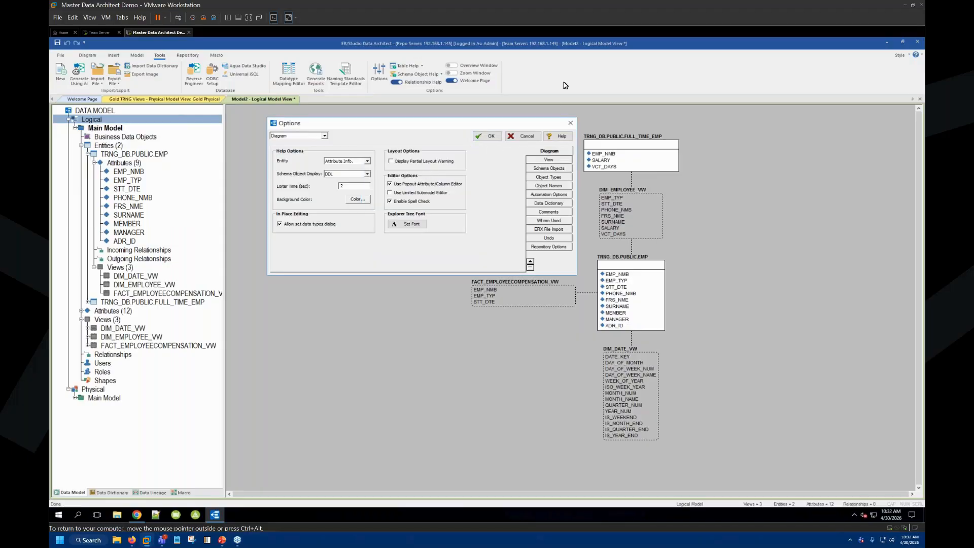
left_click(569, 125)
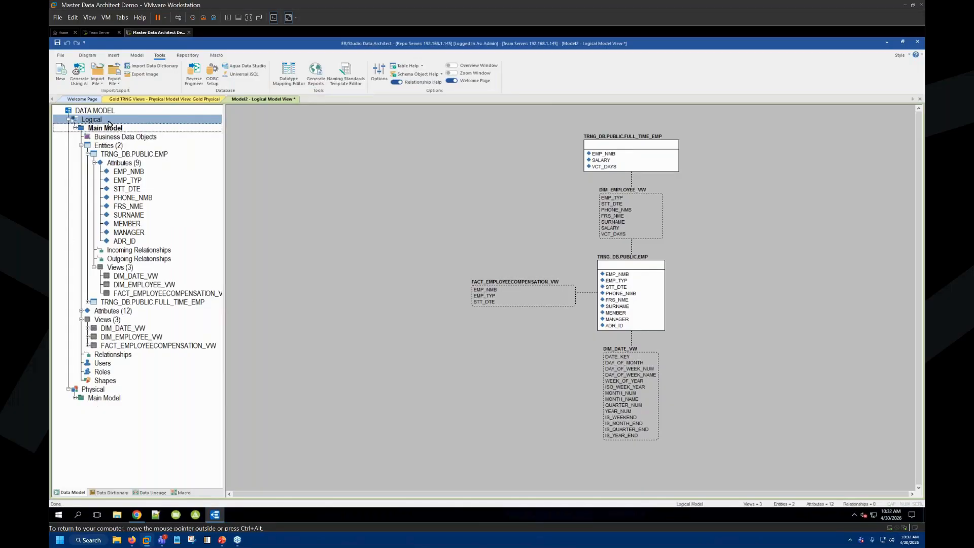
Step: Open the physical model and rearrange its diagram, moving DIM_EMPLOYEE_VW and DIM_DATE_VW to the left of the two replica tables
left_click(69, 121)
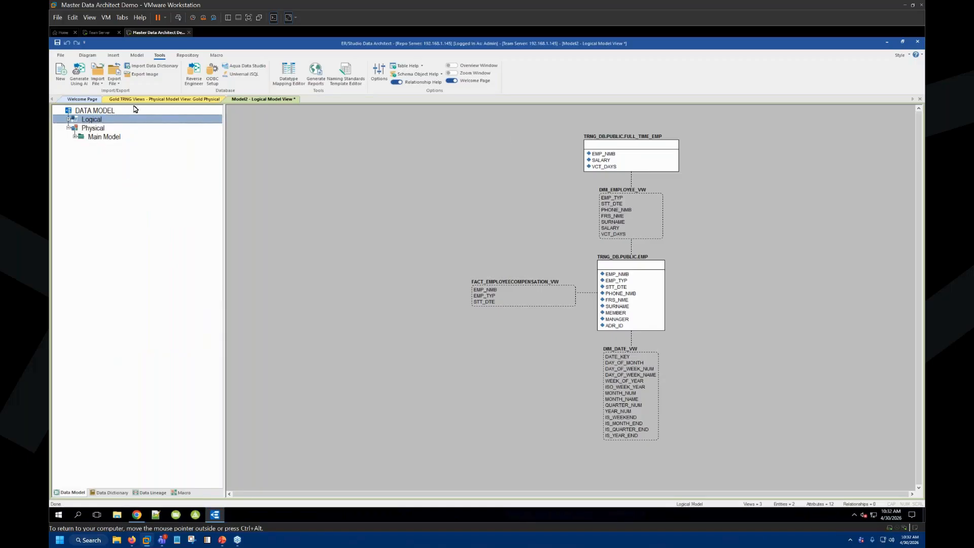
left_click(94, 130)
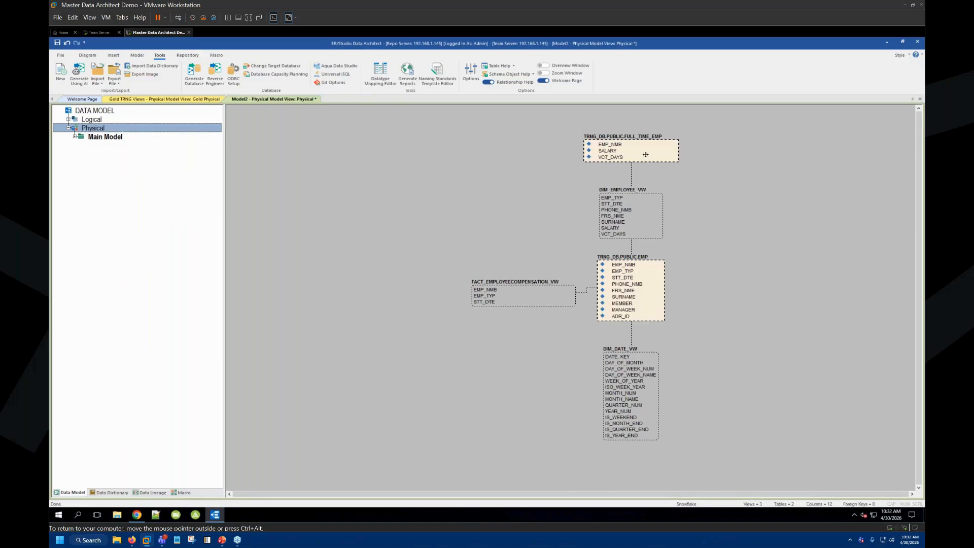
left_click_drag(647, 157, 644, 152)
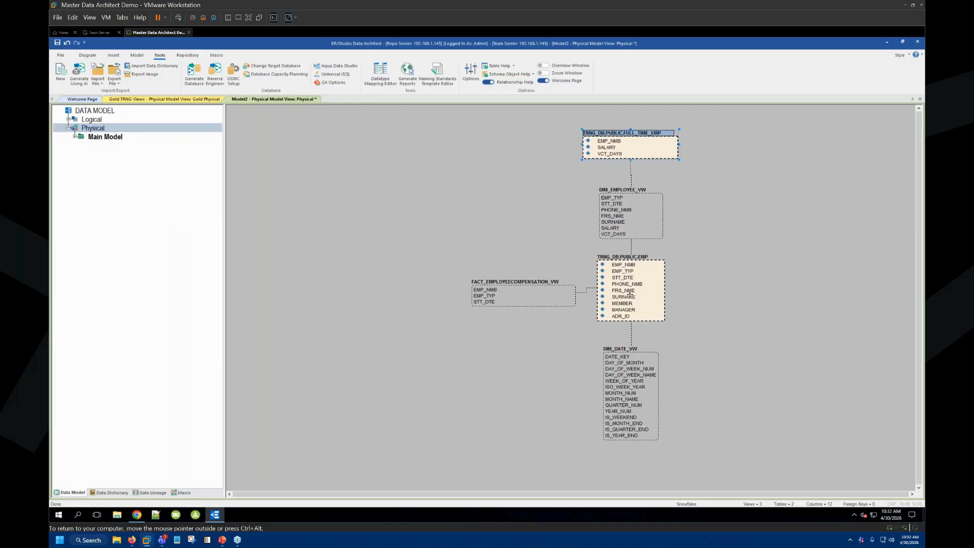
left_click_drag(630, 294, 630, 294)
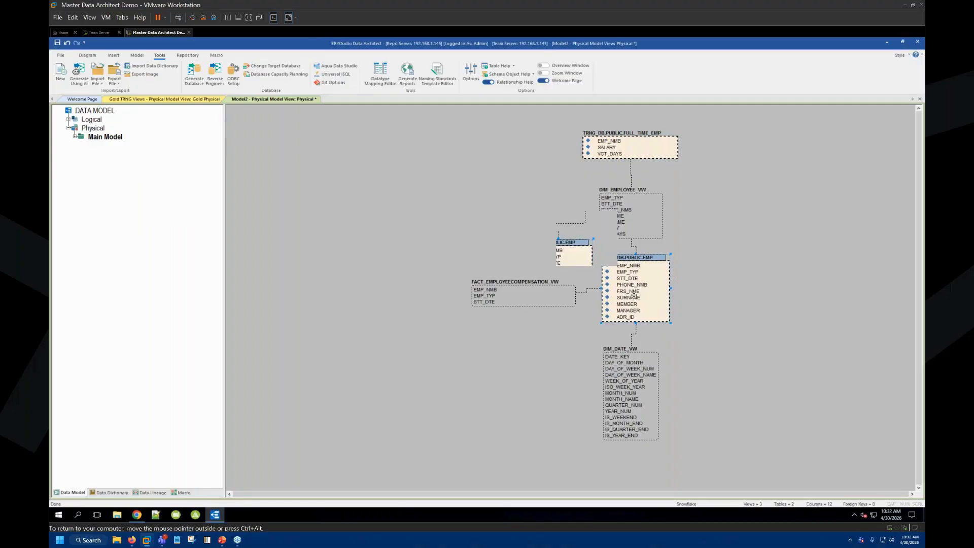
left_click_drag(615, 222, 506, 222)
left_click_drag(620, 418, 525, 395)
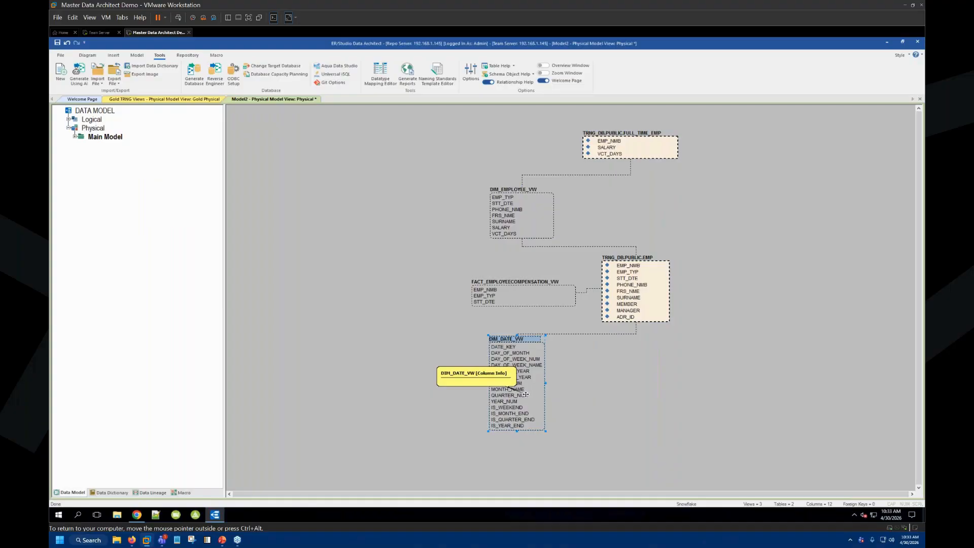
Step: Examine the columns, note and definition of the replica table TRNG_DB.PUBLIC.EMP in its table editor, leaving them unchanged
mouse_move(636, 289)
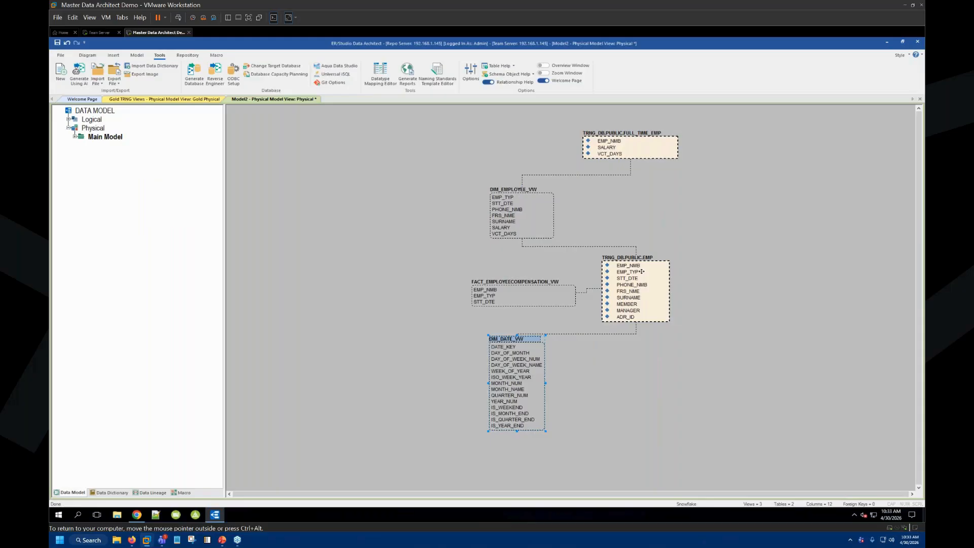
left_click(635, 297)
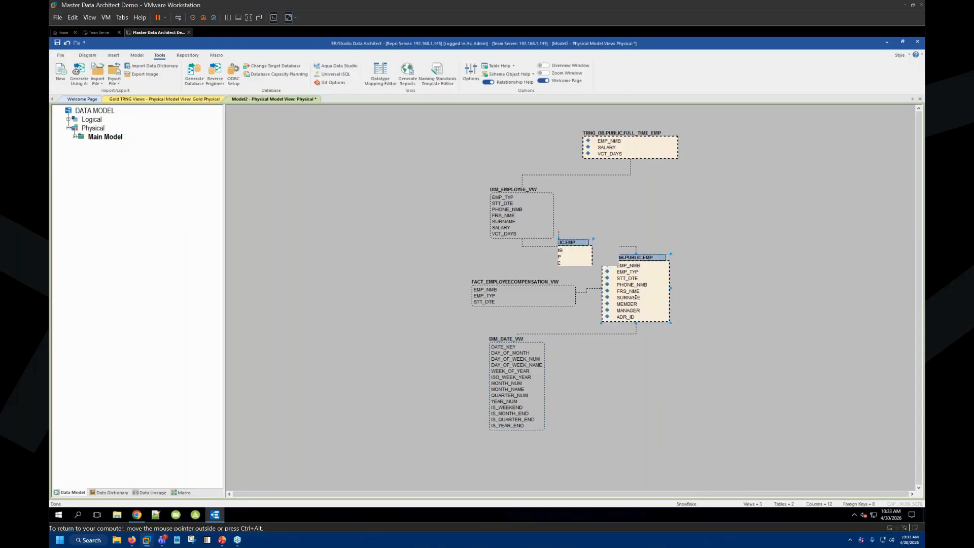
double_click(636, 300)
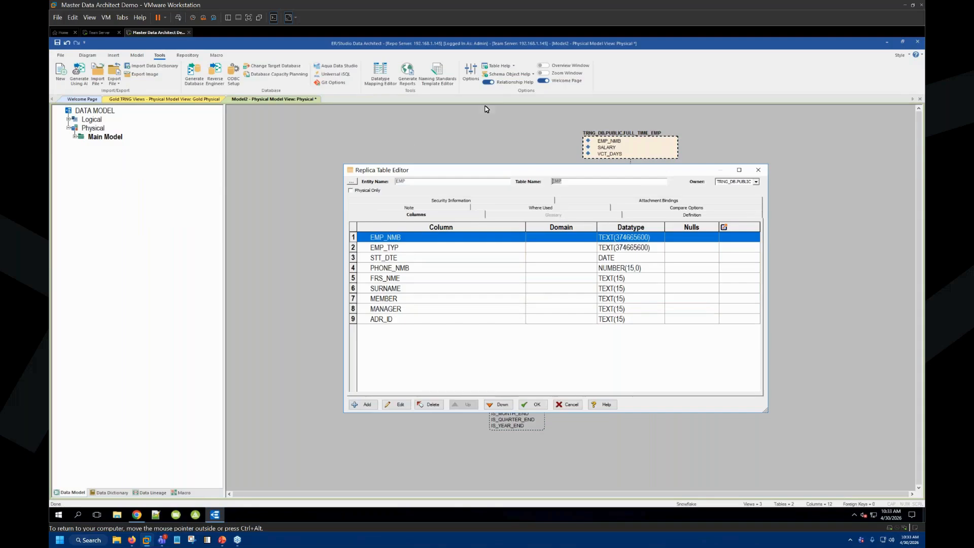
left_click_drag(446, 173, 437, 159)
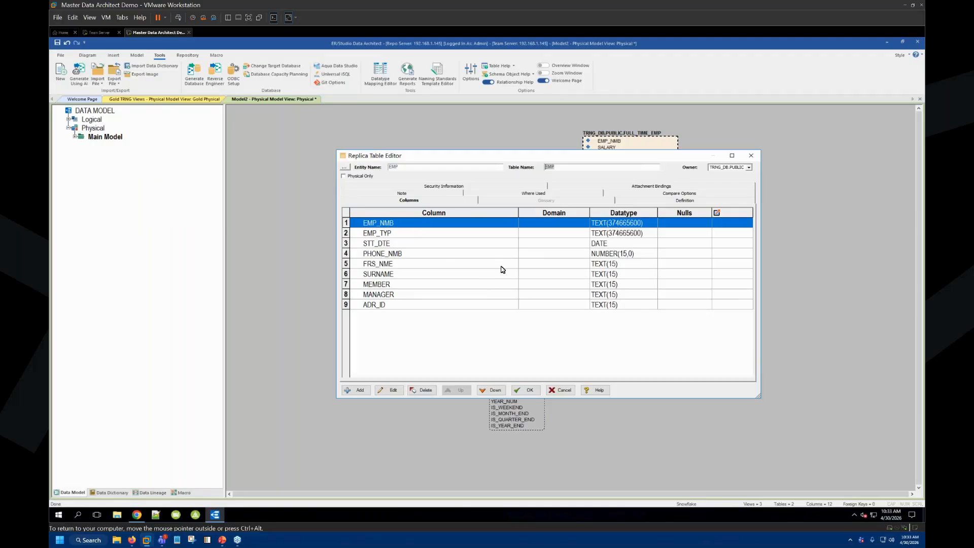
left_click(404, 194)
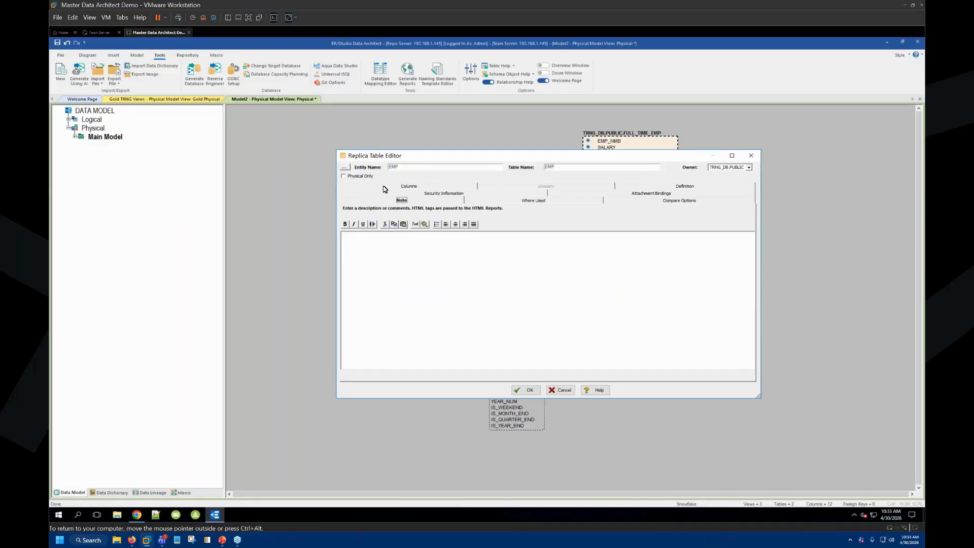
left_click(407, 187)
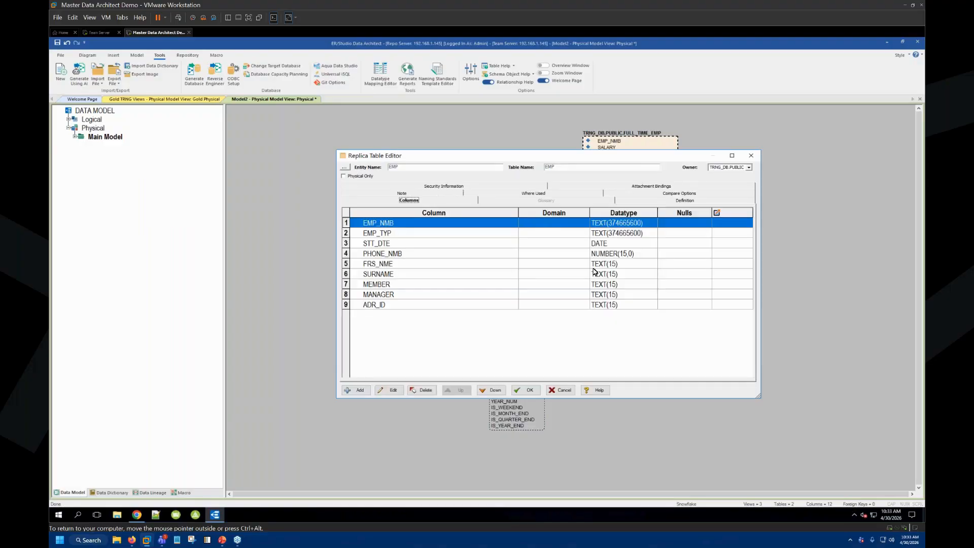
left_click(683, 201)
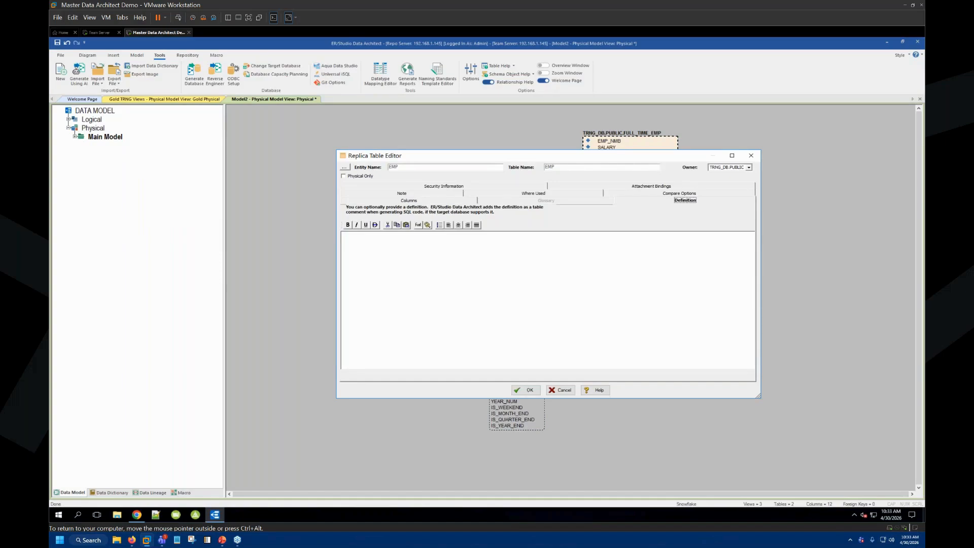
left_click(405, 201)
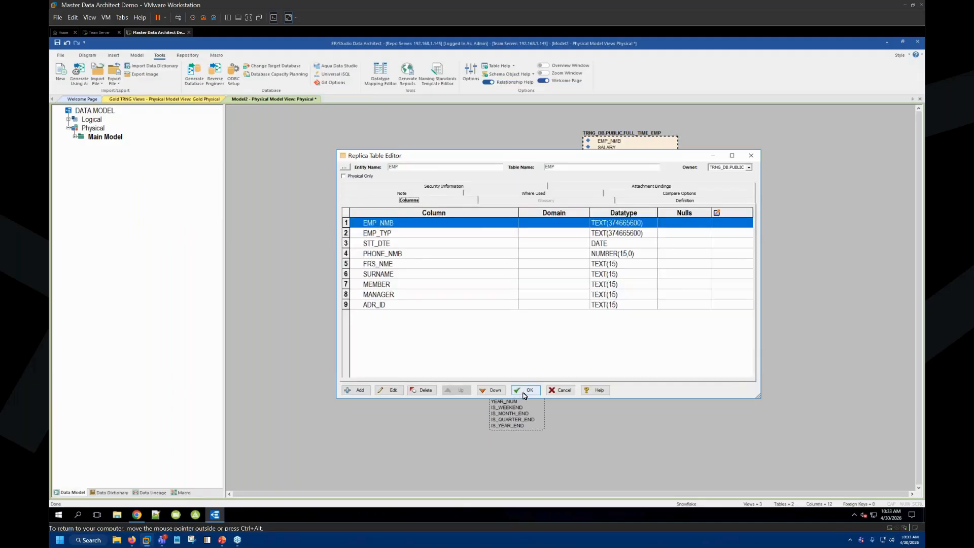
left_click(558, 390)
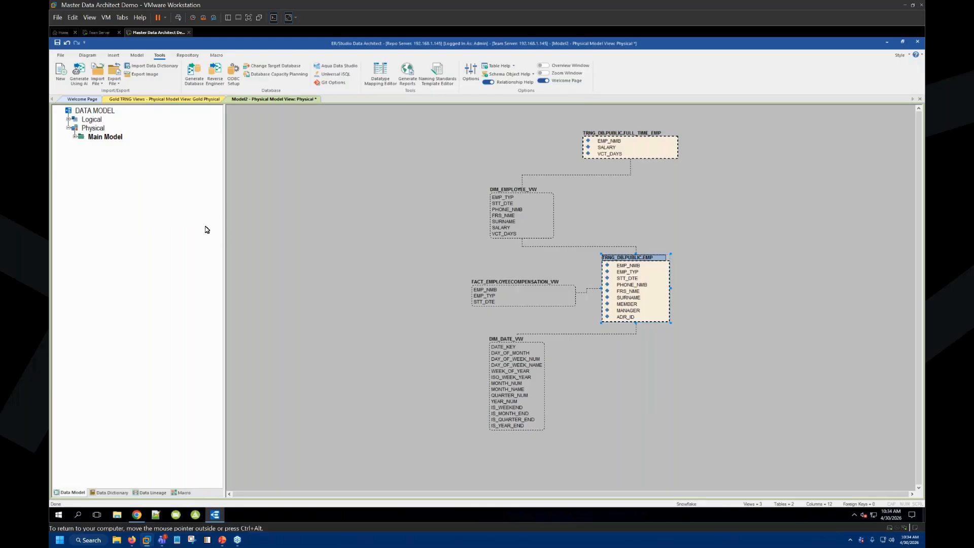
Step: Start adding a new physical model named Silver DW PM, reverse engineered from a database
left_click(137, 57)
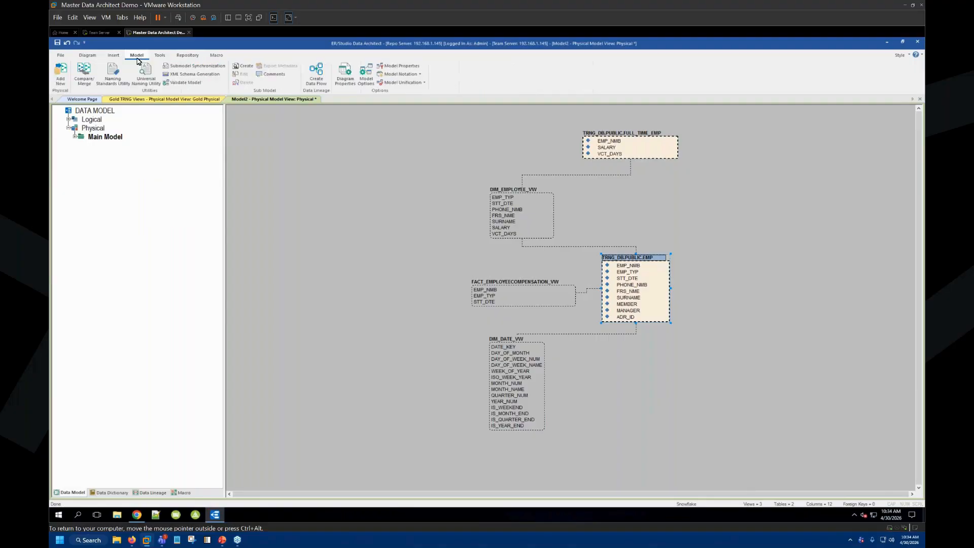
left_click(62, 75)
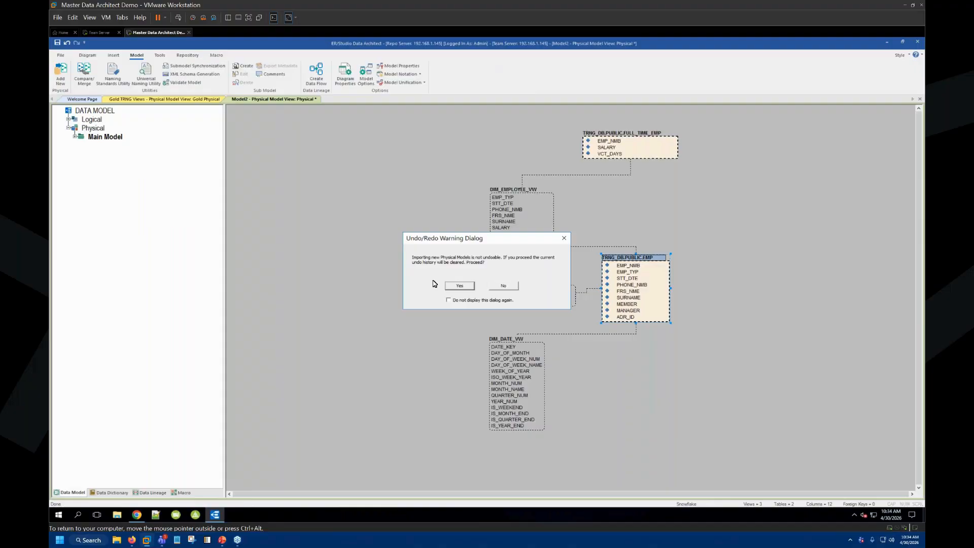
left_click(460, 286)
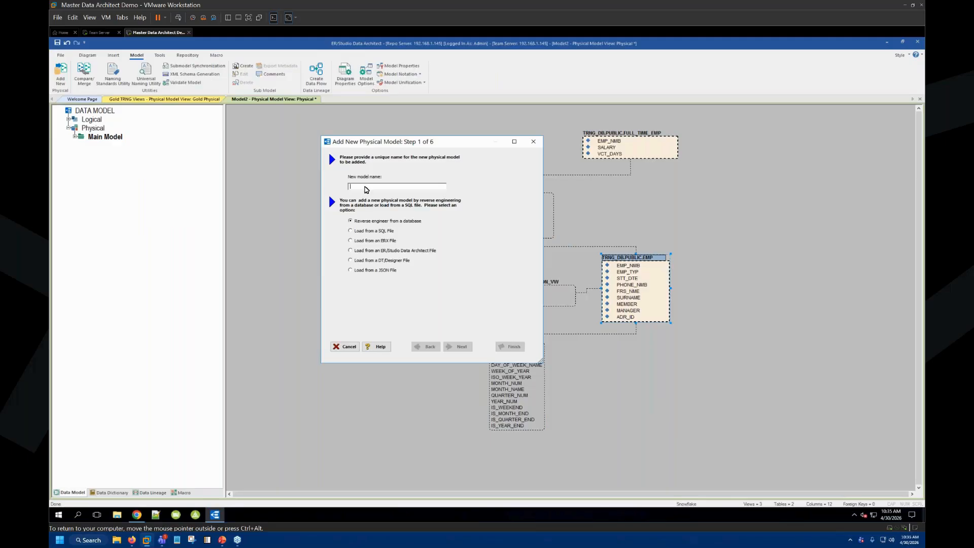
type("Silver DW PM")
left_click(460, 348)
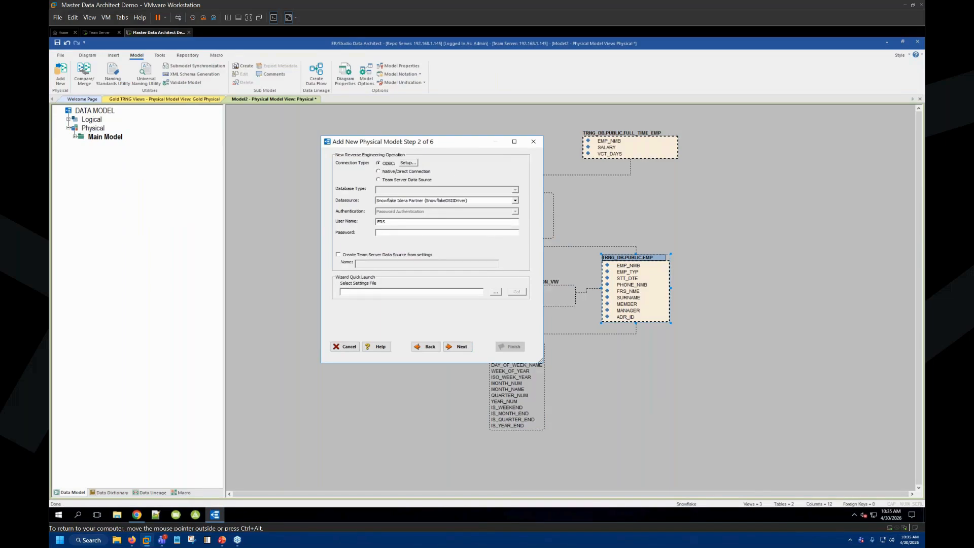
Step: Load the quick launch settings file Demo-Snowflake.rvo from the Documents folder and proceed to the wizard's third page
left_click(496, 294)
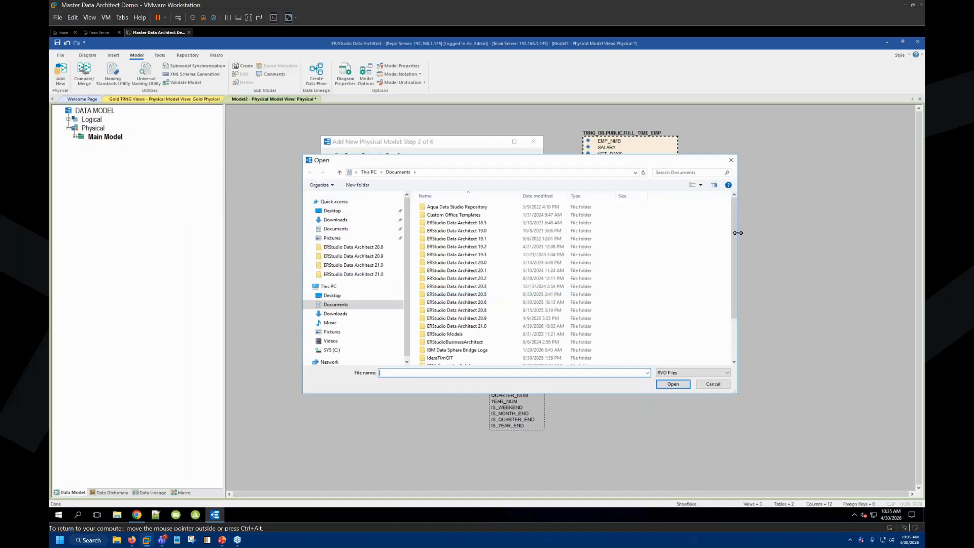
left_click_drag(735, 252, 735, 289)
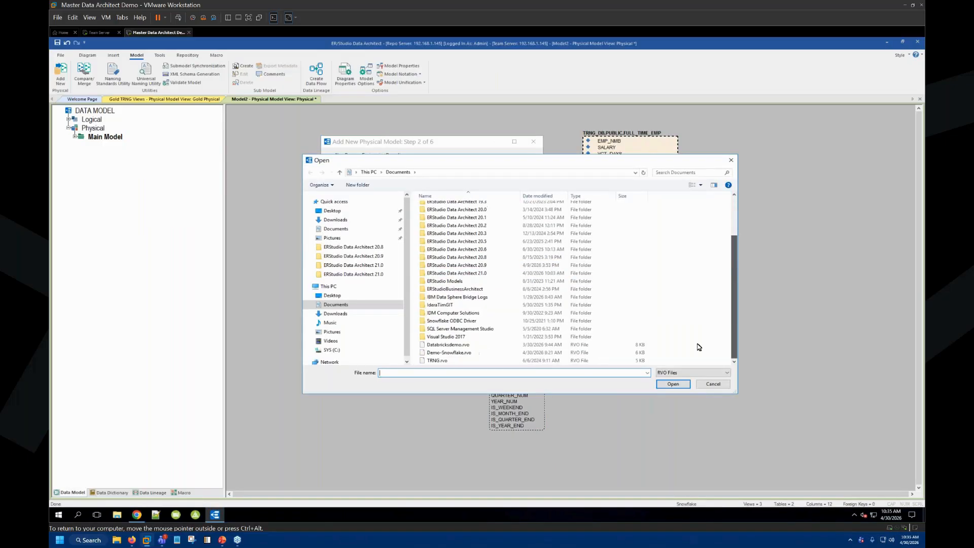
left_click(448, 352)
left_click(676, 385)
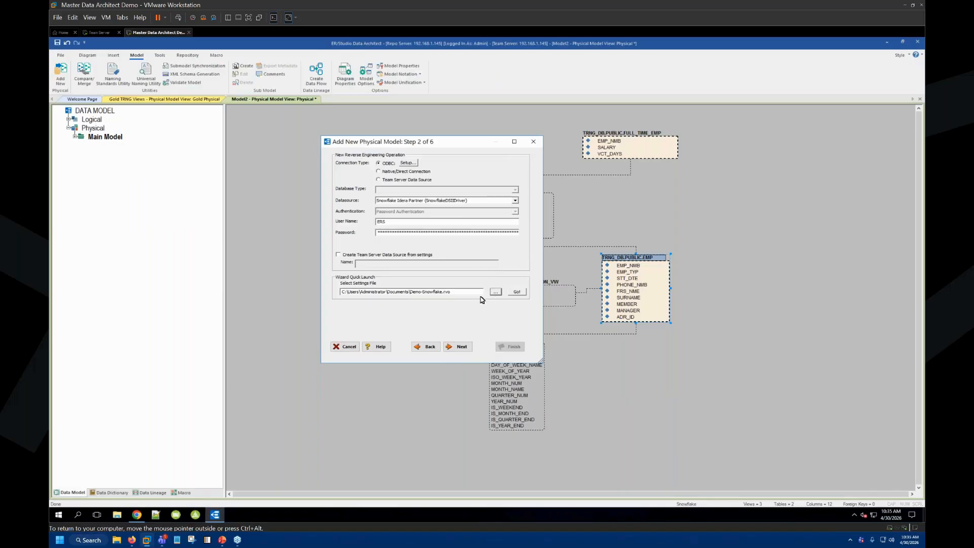
left_click(463, 348)
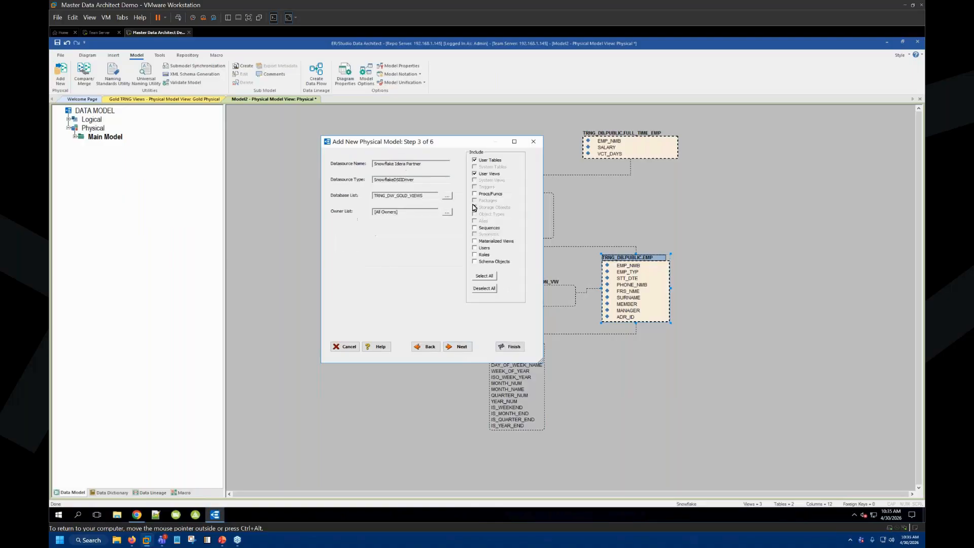
Step: Replace the selected database with TRNG_DB in the reverse-engineering database list
left_click(447, 196)
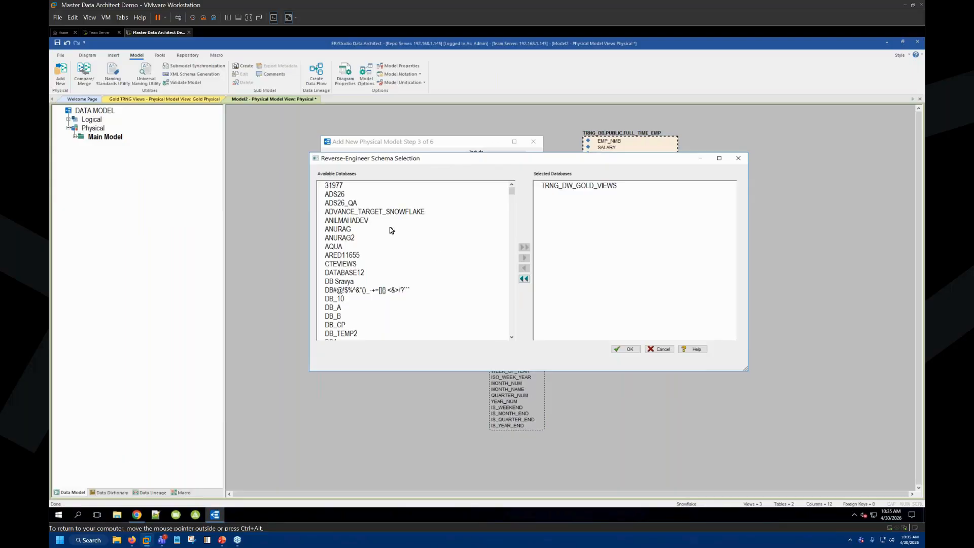
left_click(524, 278)
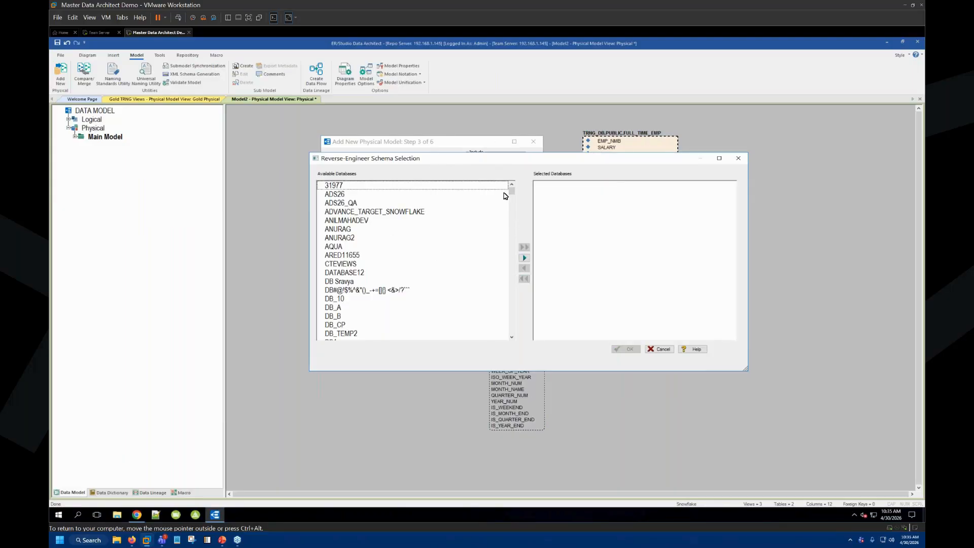
left_click_drag(513, 193, 351, 292)
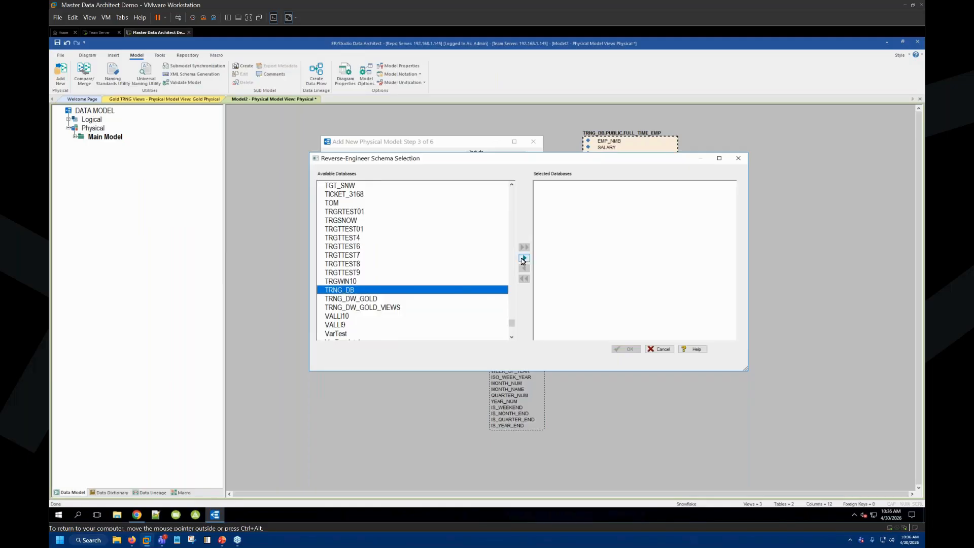
left_click(524, 258)
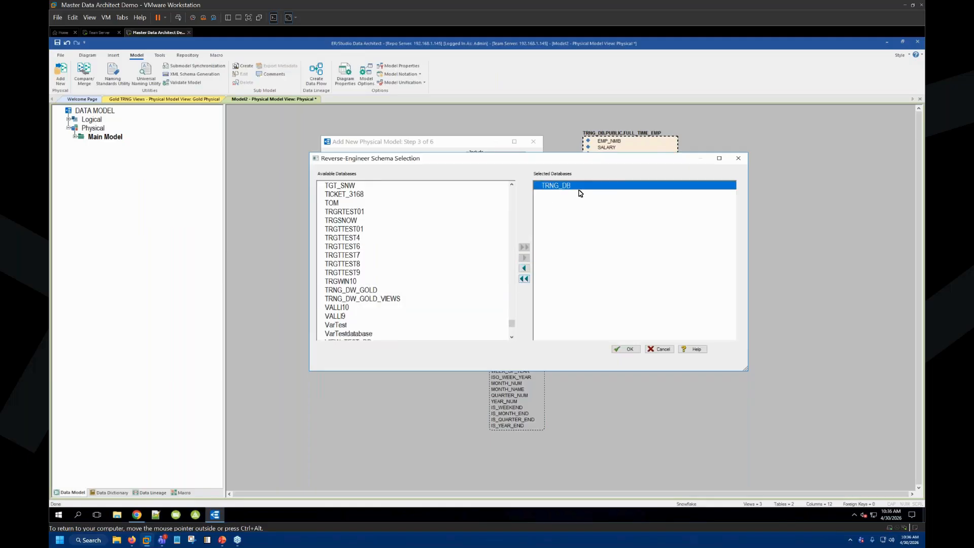
left_click(629, 351)
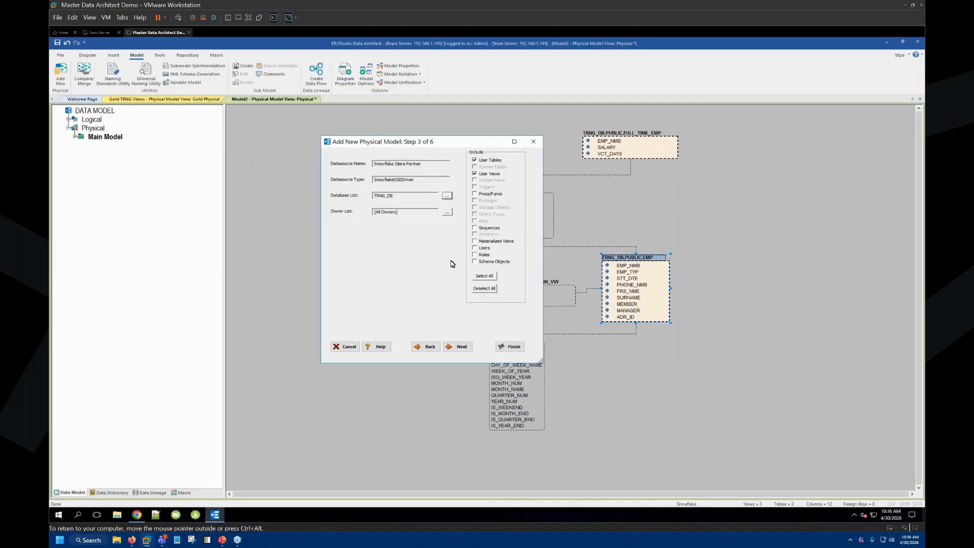
Step: Exclude user views from the import, keeping all the PUBLIC tables and the default inference and layout options, and proceed to the wizard's final page
left_click(475, 174)
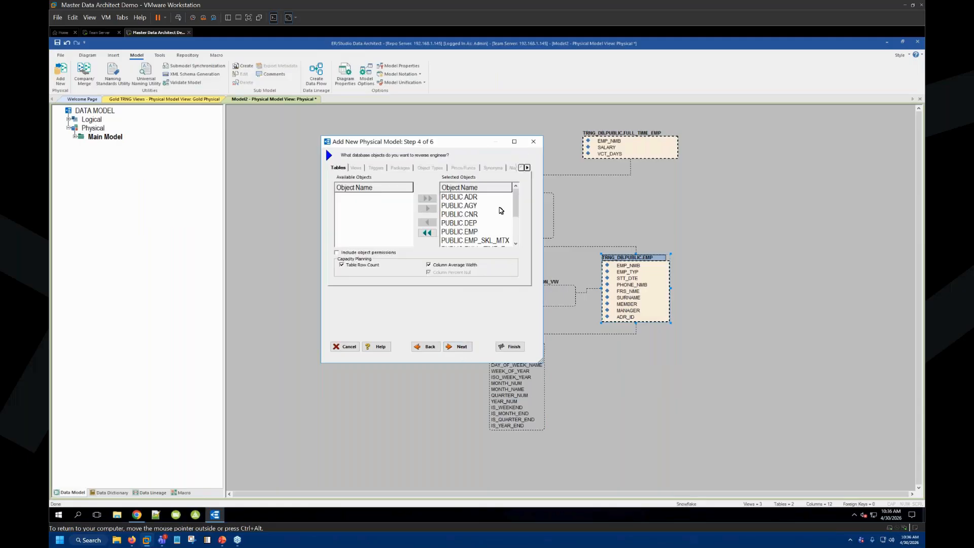
left_click_drag(541, 361, 701, 442)
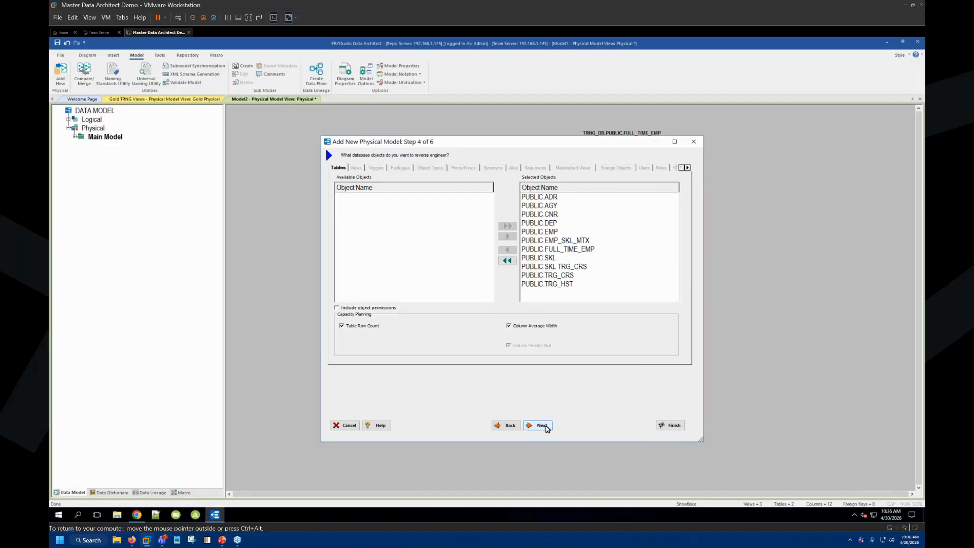
left_click(547, 429)
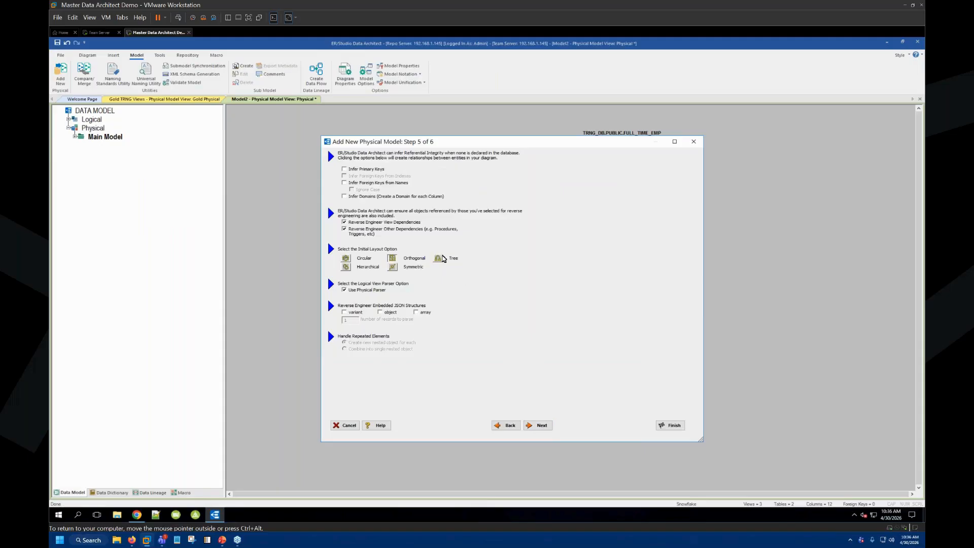
left_click(541, 428)
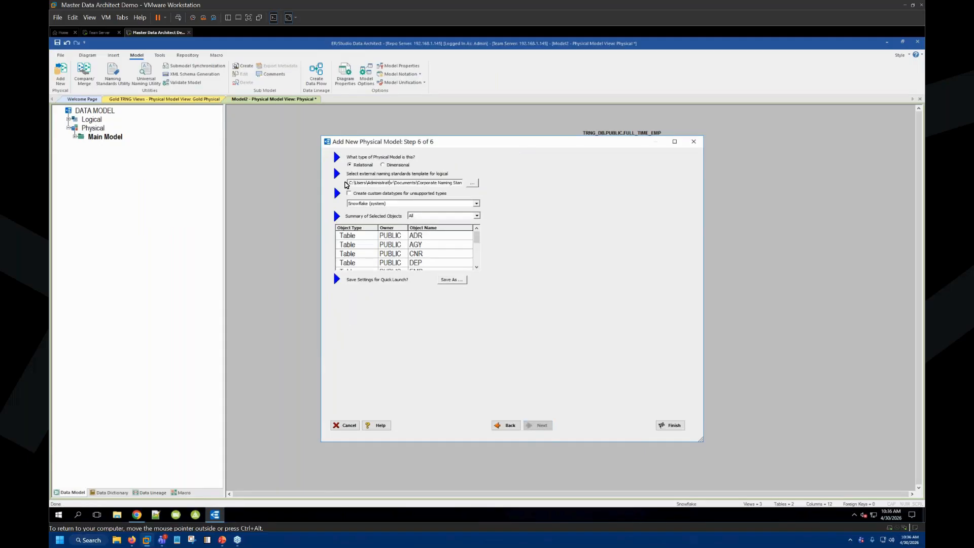
Step: Clear the external naming standards template for the logical model, run the reverse engineering of Silver DW PM and close its progress log
left_click_drag(349, 183, 462, 183)
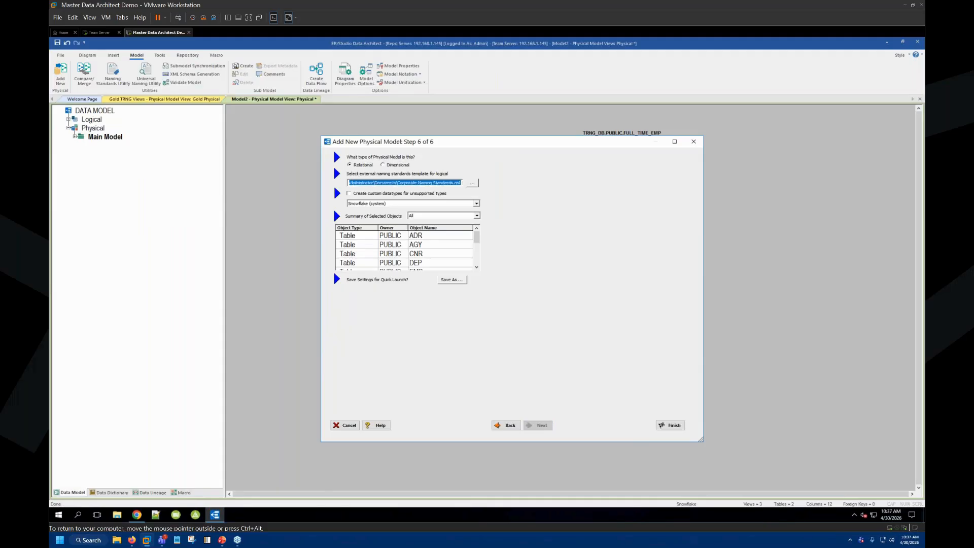
key("Delete")
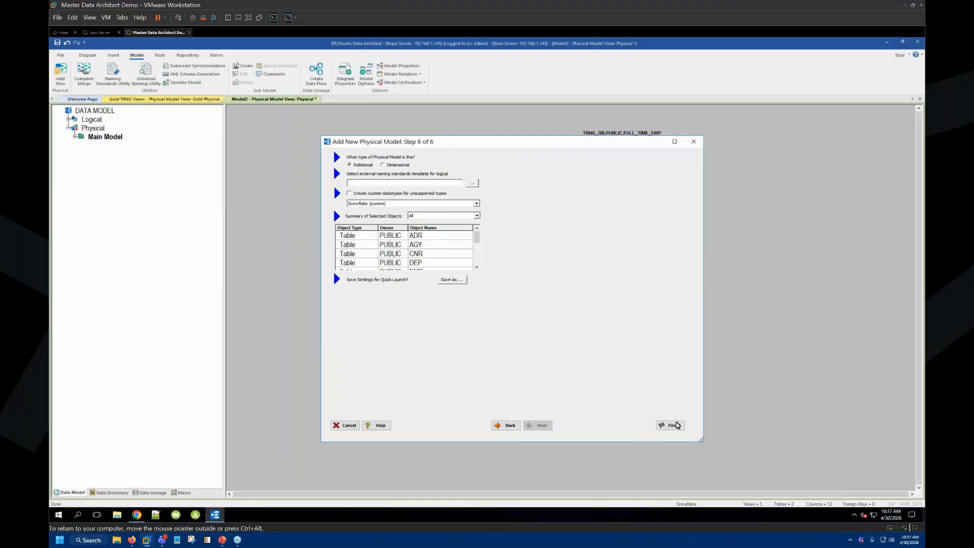
left_click(677, 425)
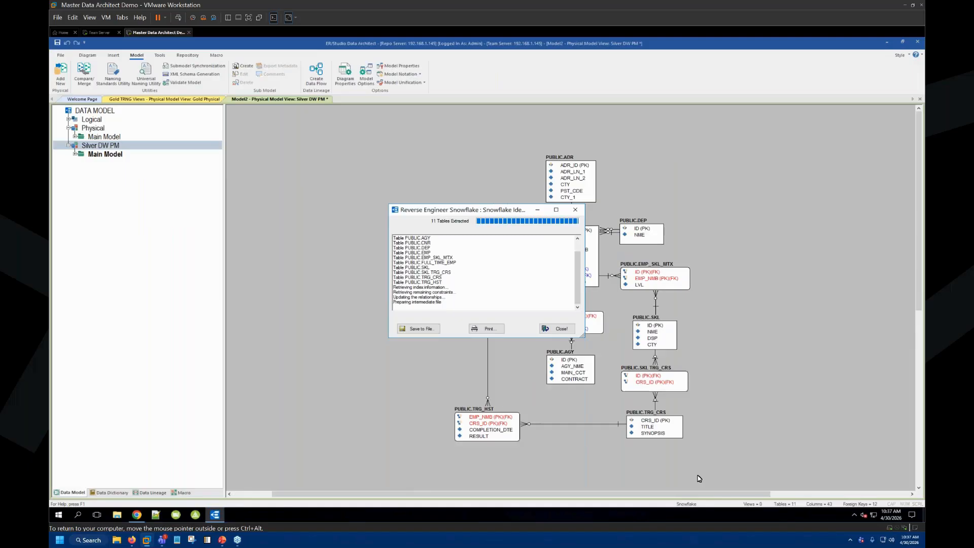
left_click(558, 329)
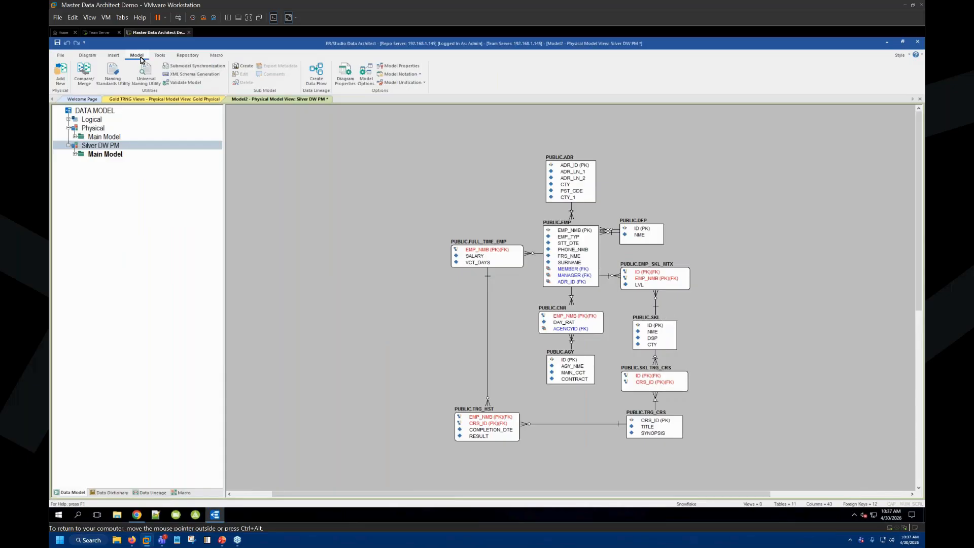
Step: Zoom the Silver DW PM diagram to fit the whole model
left_click(94, 56)
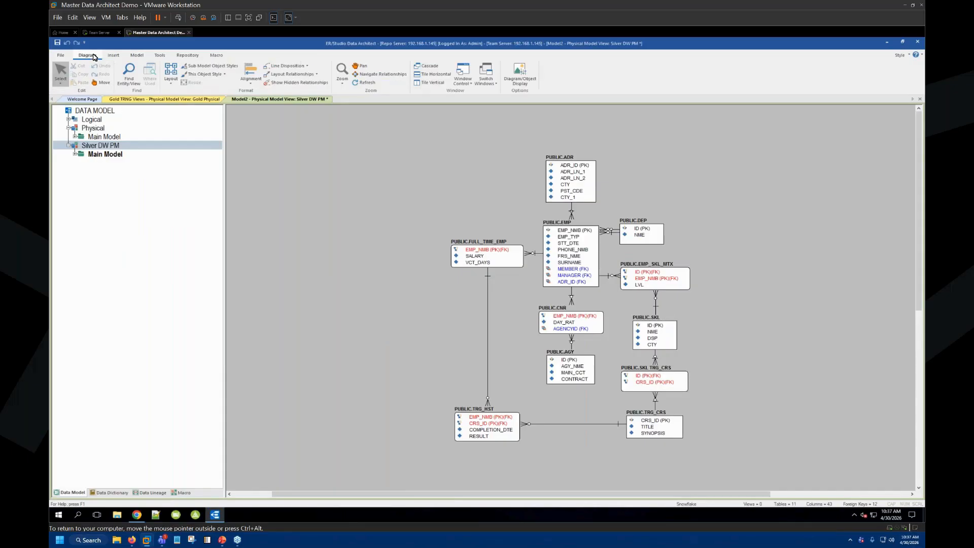
left_click(340, 83)
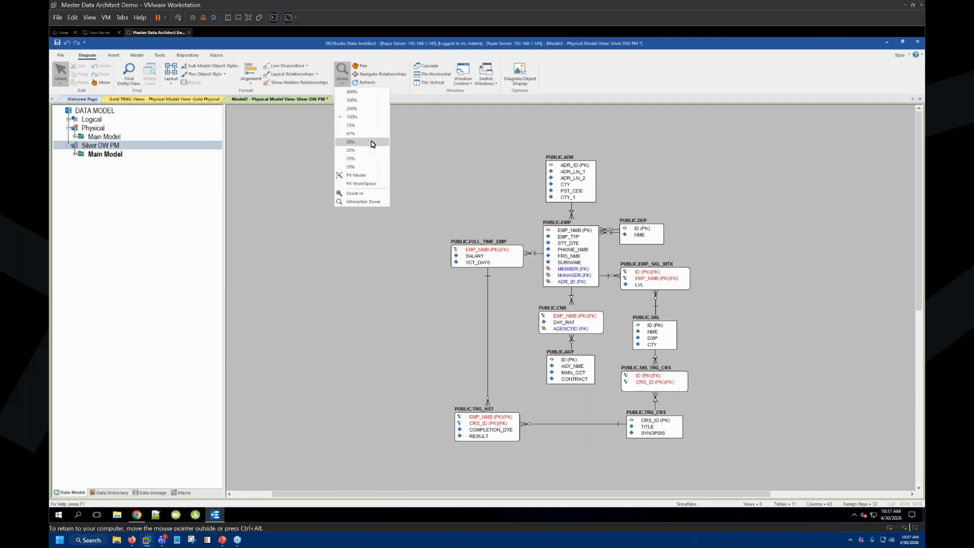
left_click(364, 177)
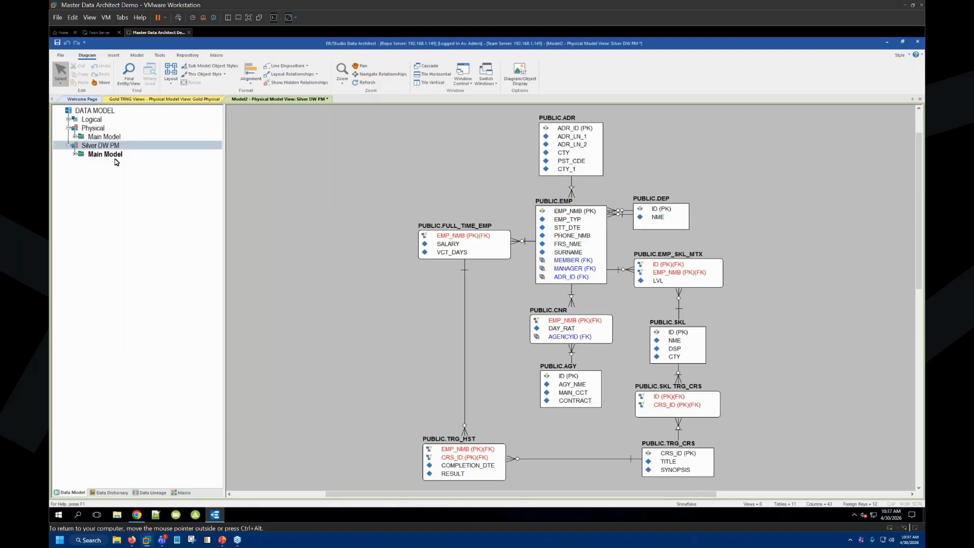
Step: Rename the physical model named Physical as Gold LAyer Views Physical
left_click(95, 129)
right_click(97, 128)
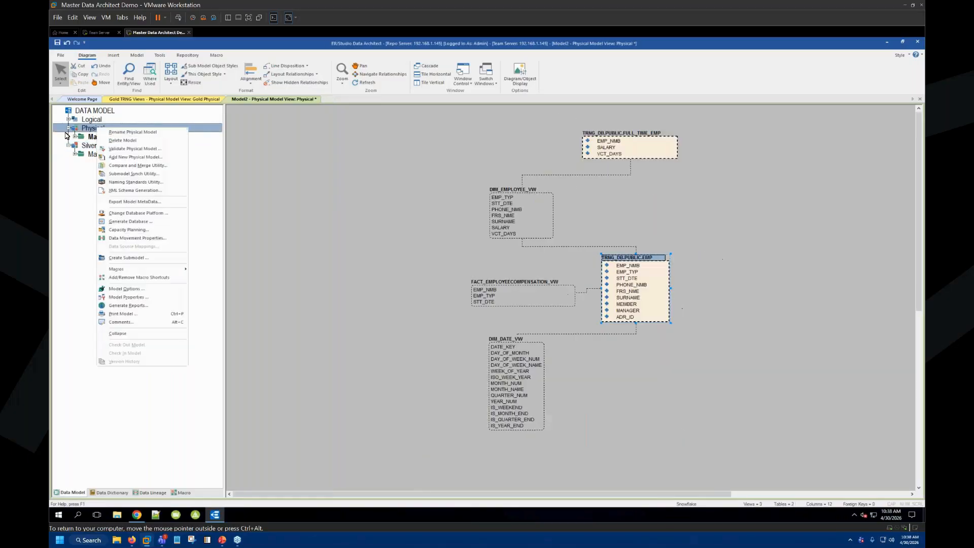
left_click(121, 132)
left_click(449, 269)
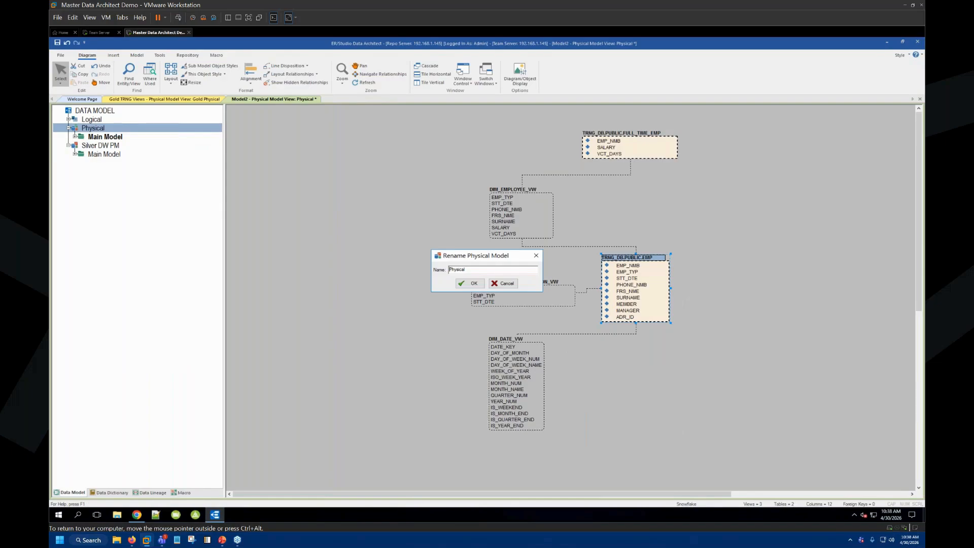
type("Gold Layer Views")
left_click(469, 284)
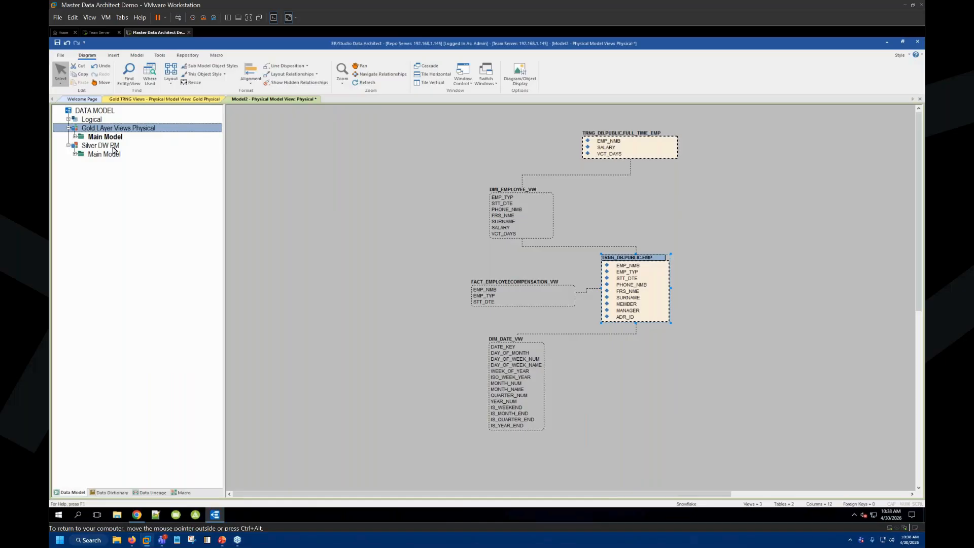
Step: Correct the capitalisation in the renamed physical model's name so it reads Gold Layer Views Physical
right_click(112, 131)
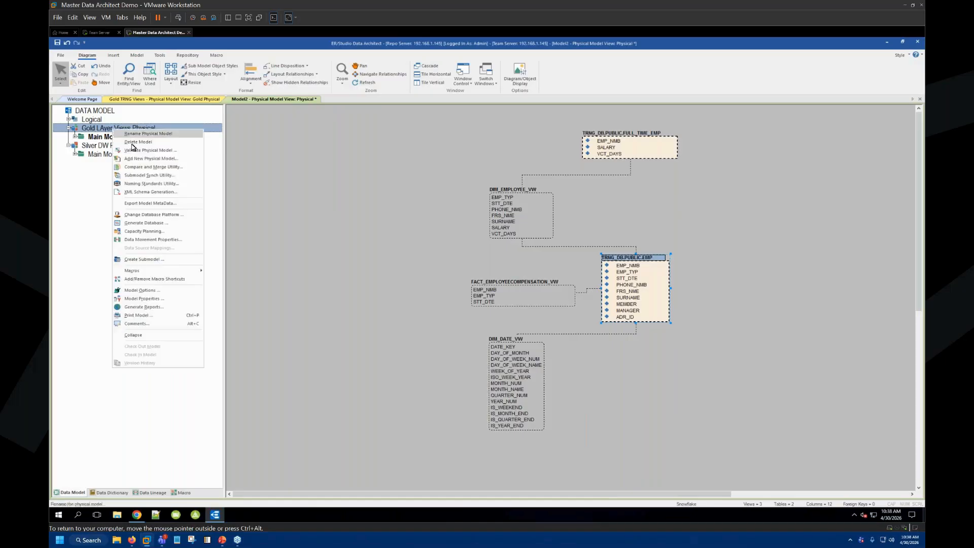
left_click(143, 136)
left_click(469, 269)
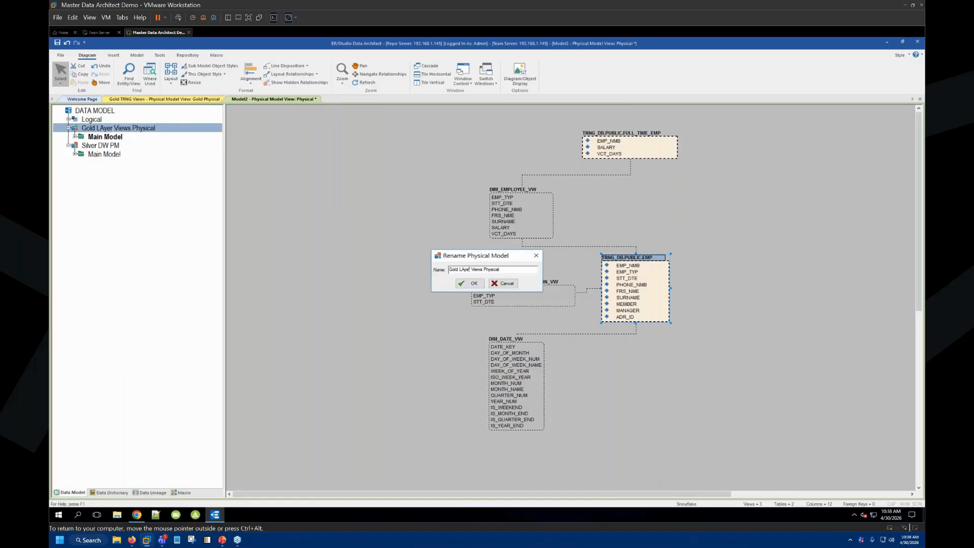
left_click(476, 284)
key("BackSpace")
type("a")
left_click(471, 284)
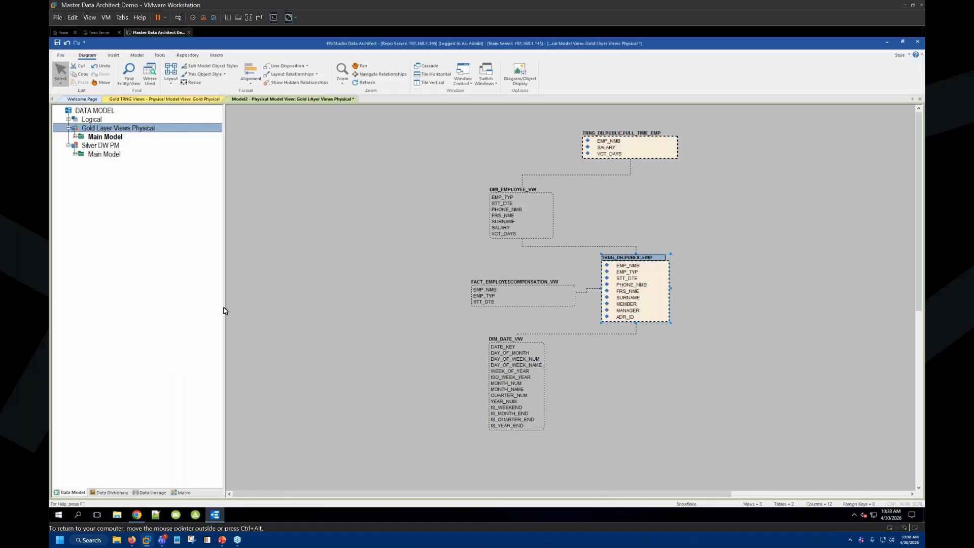
Step: Start a Compare and Merge of Gold Layer Views Physical against the Silver DW PM main model in the same DM1 file
left_click(103, 148)
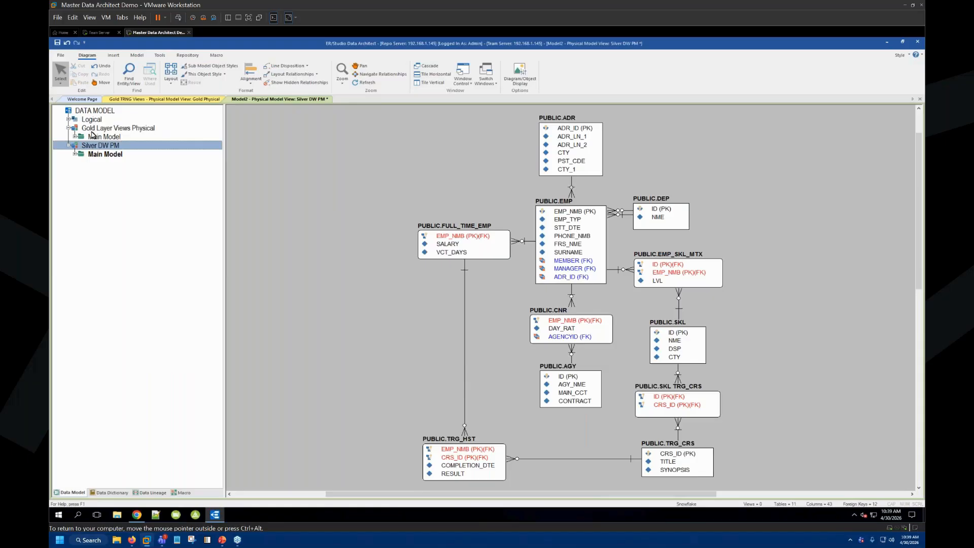
left_click(95, 130)
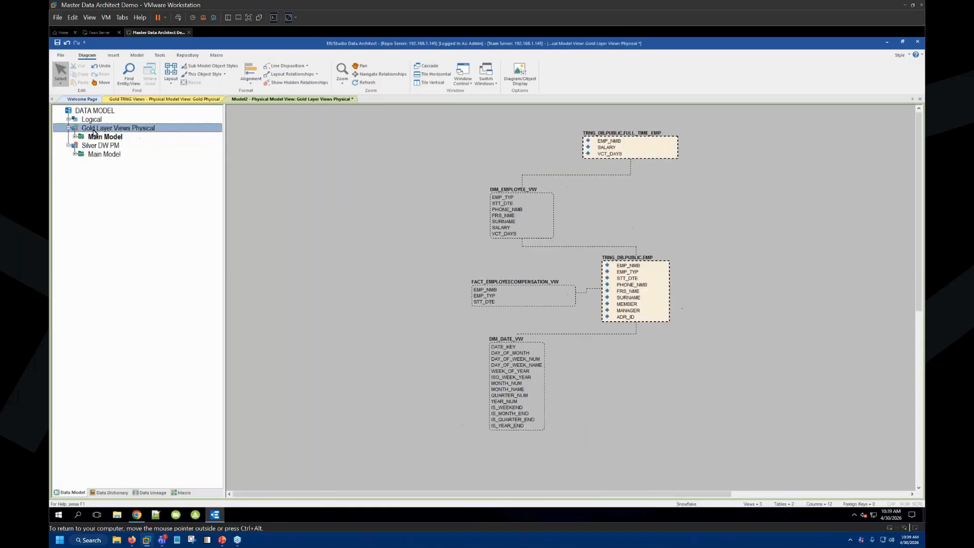
right_click(96, 130)
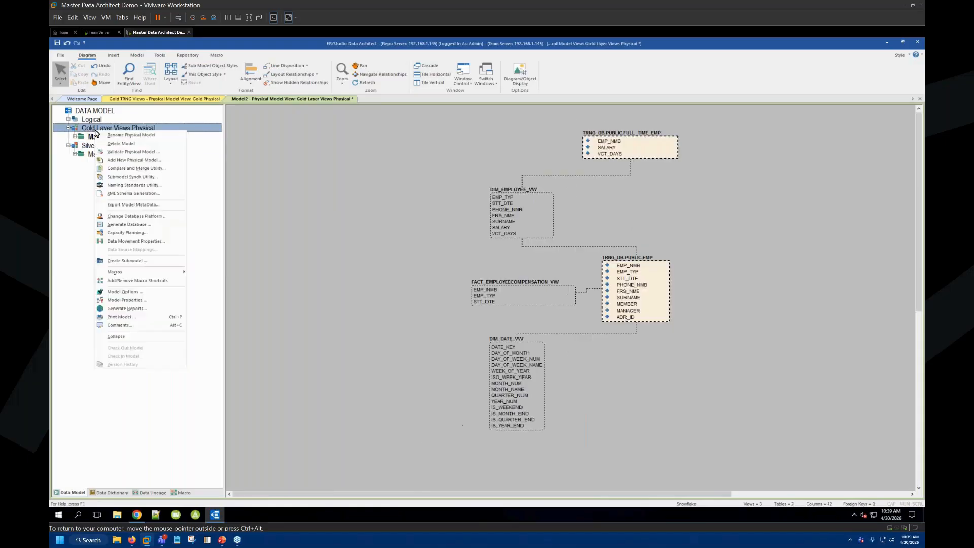
left_click(122, 168)
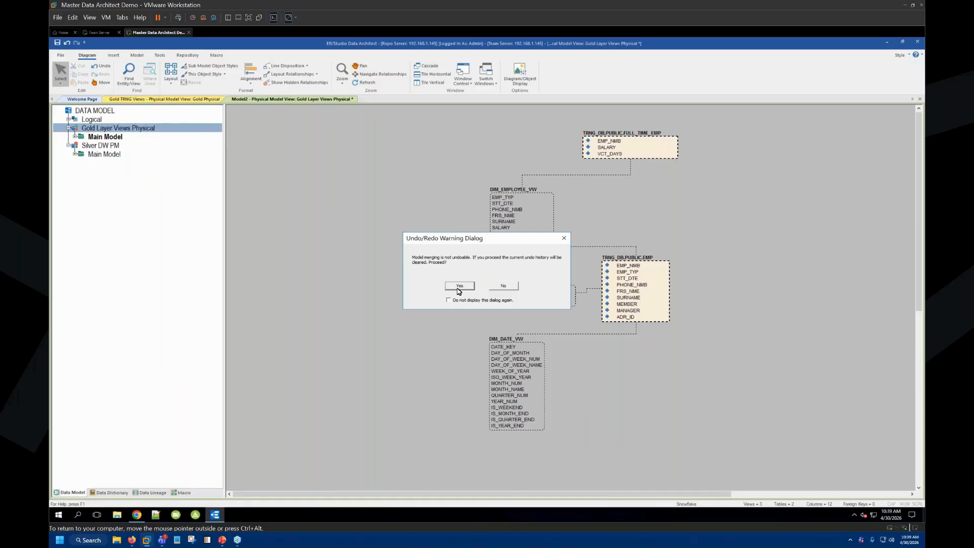
left_click(457, 287)
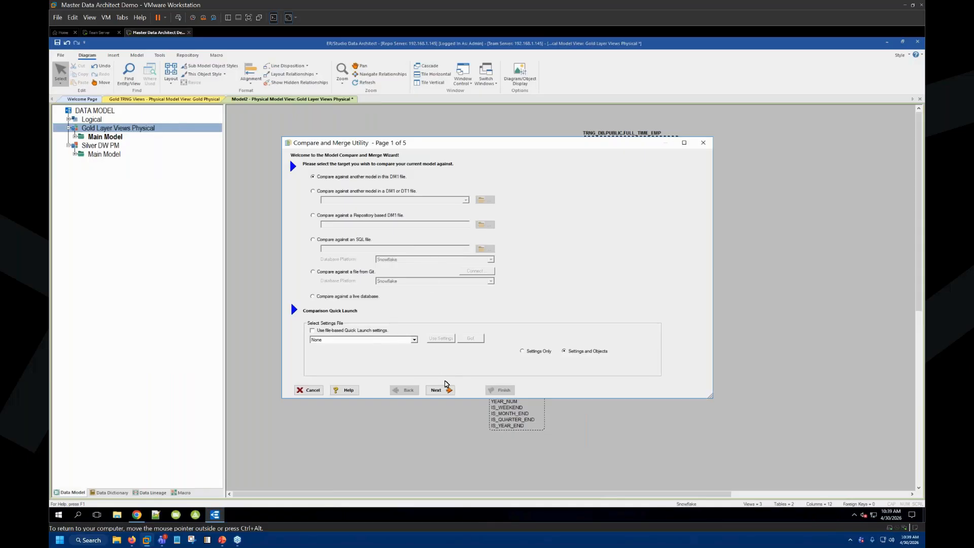
left_click(446, 389)
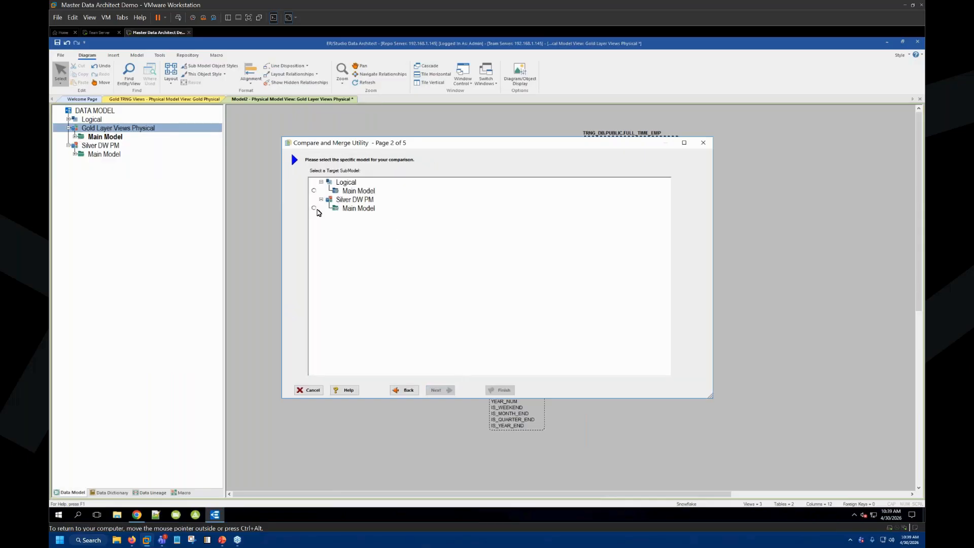
left_click(314, 208)
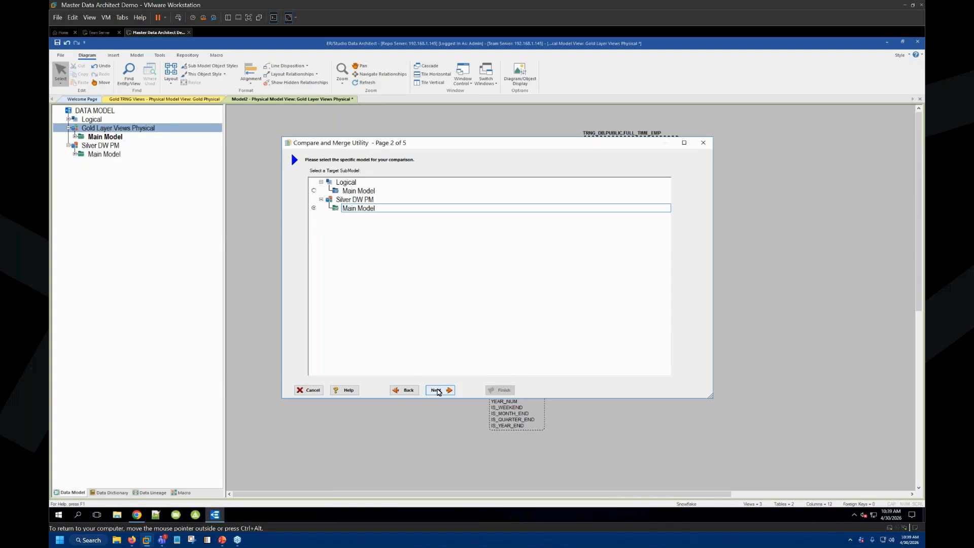
left_click(439, 390)
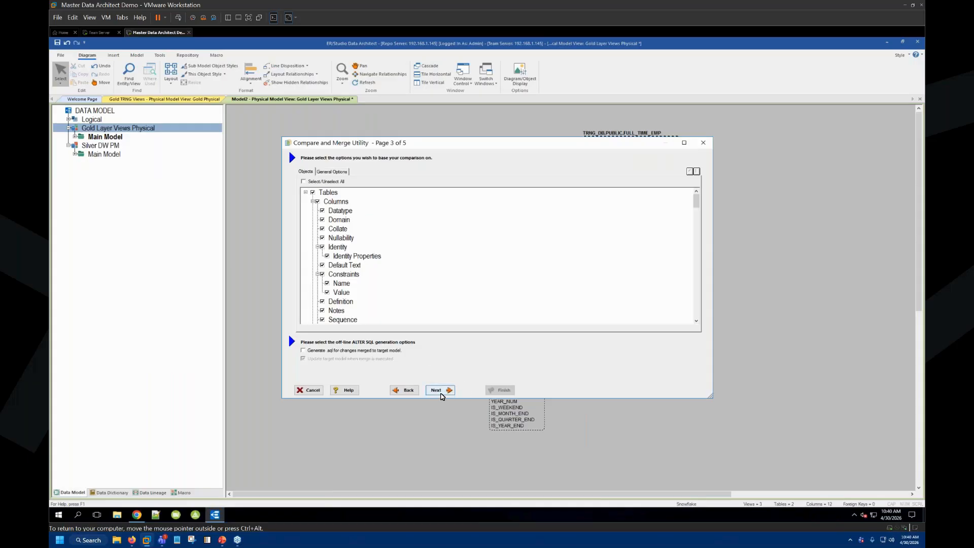
Step: Keep the default comparison options and all tables of both models included, and generate the comparison results
left_click(440, 391)
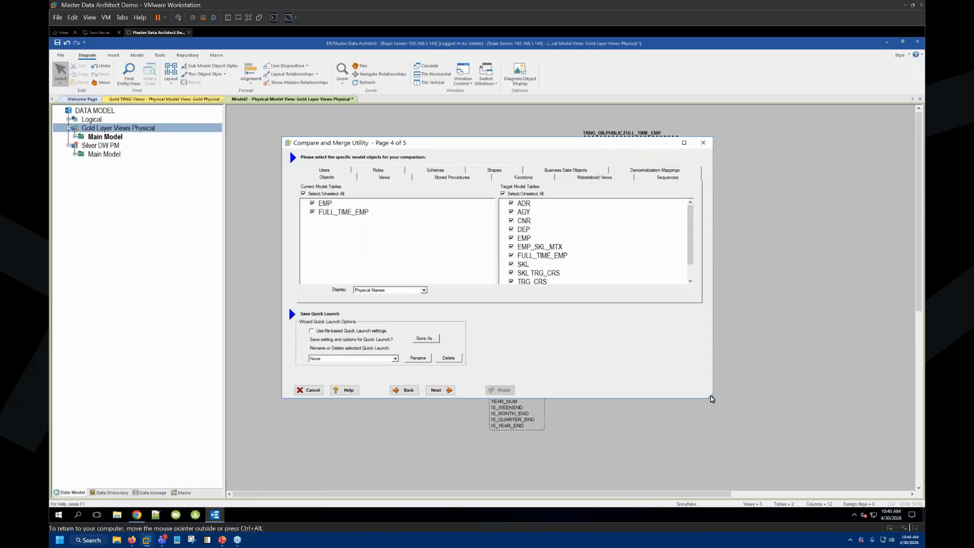
left_click_drag(711, 396, 765, 422)
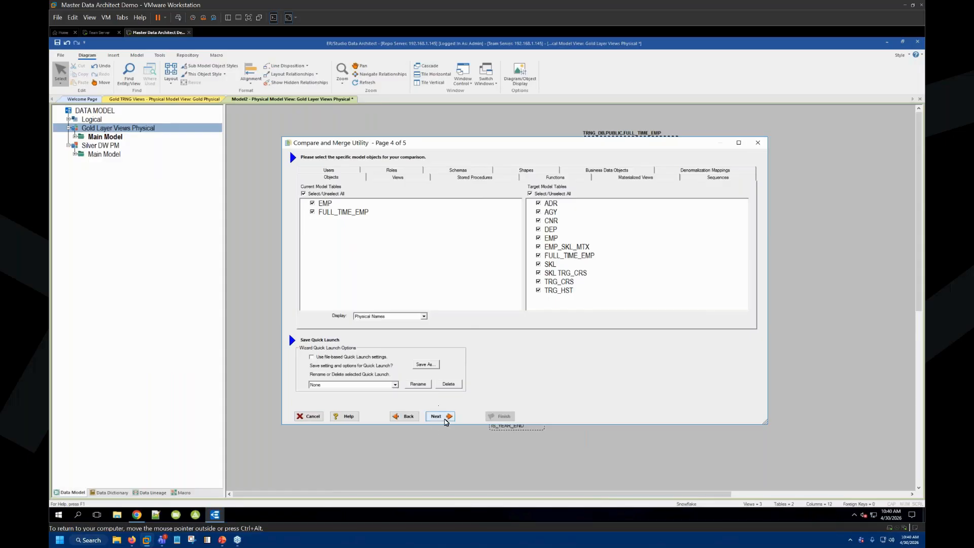
left_click(439, 416)
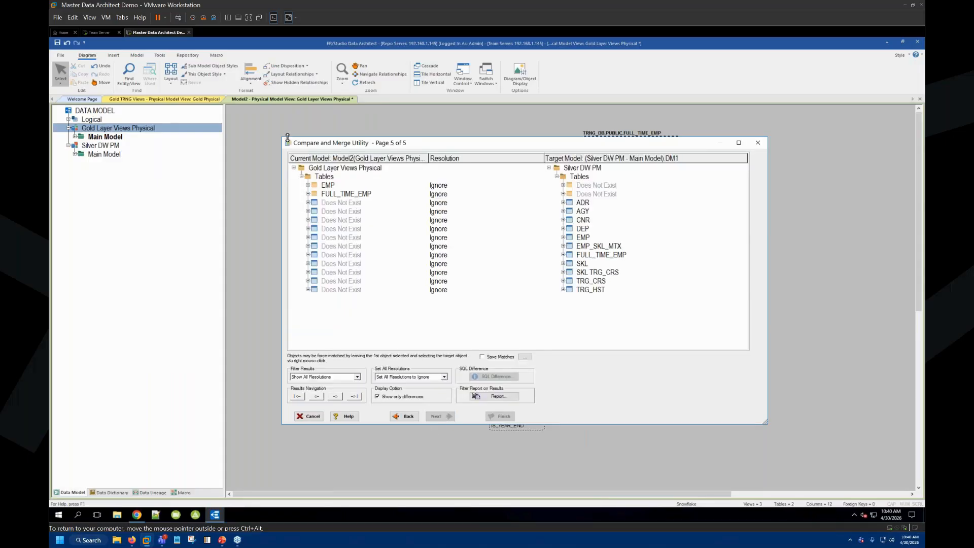
Step: Match the EMP and FULL_TIME_EMP tables of Gold Layer Views Physical to the same-named tables in Silver DW PM
left_click_drag(282, 138, 264, 121)
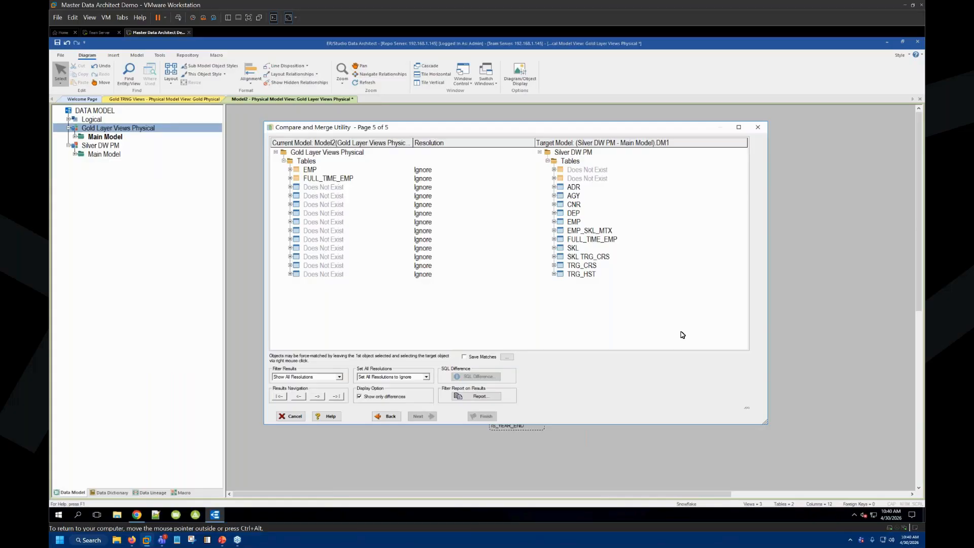
left_click(314, 173)
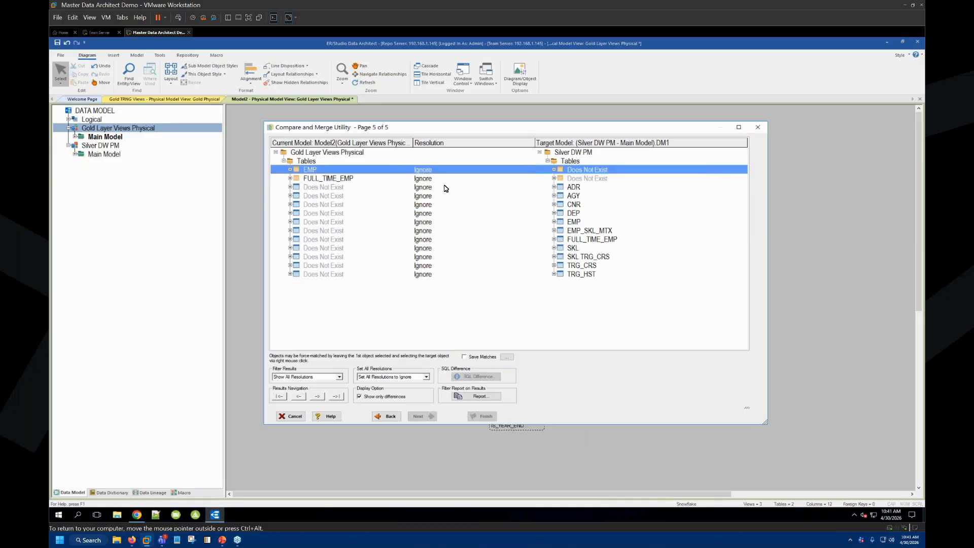
right_click(579, 223)
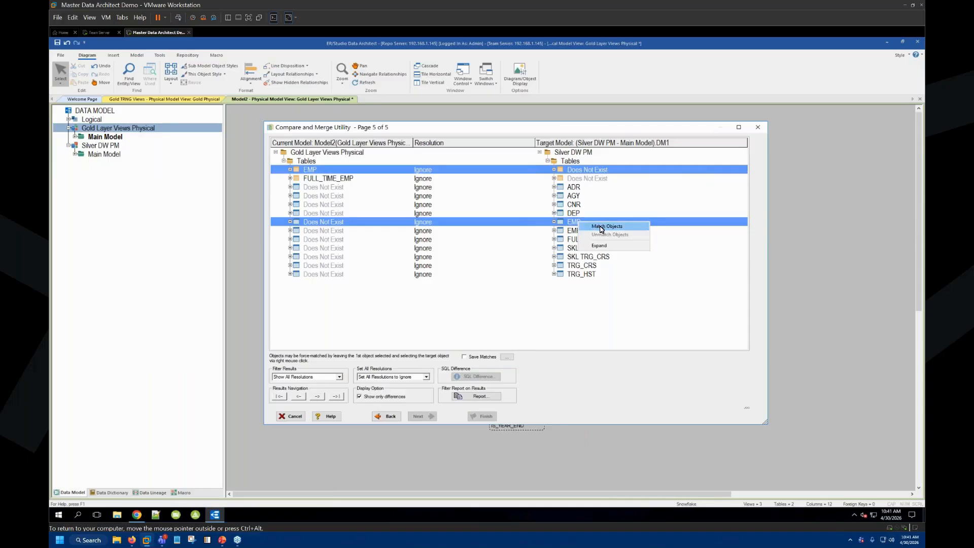
left_click(601, 226)
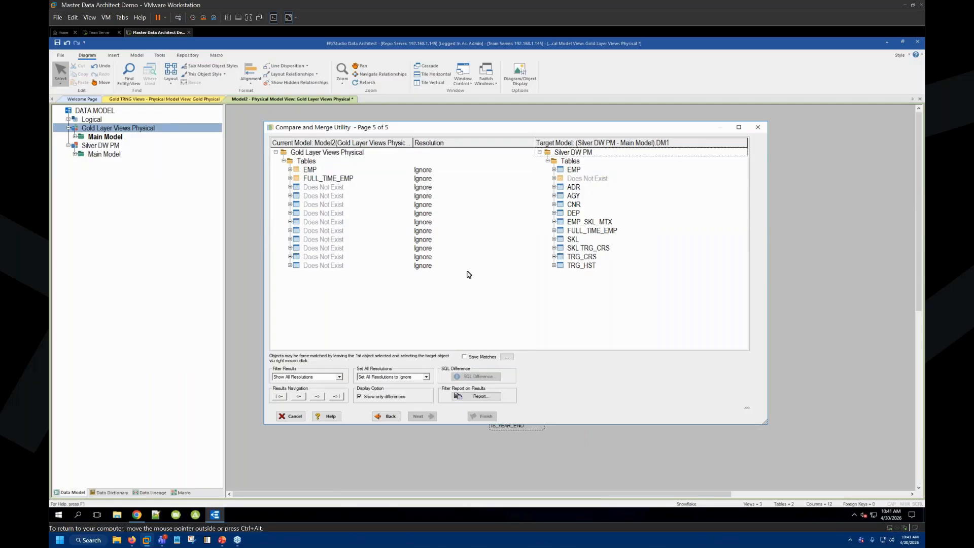
left_click(333, 179)
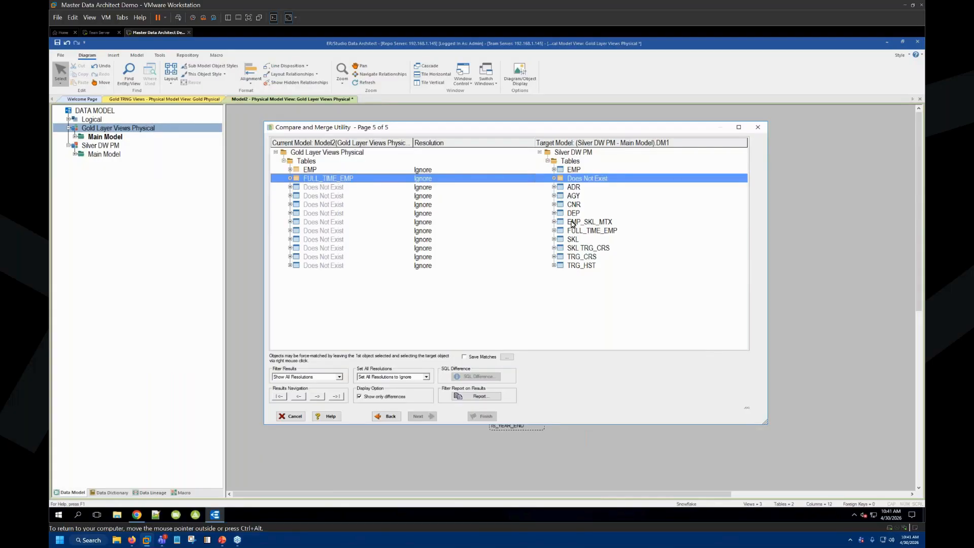
right_click(587, 231)
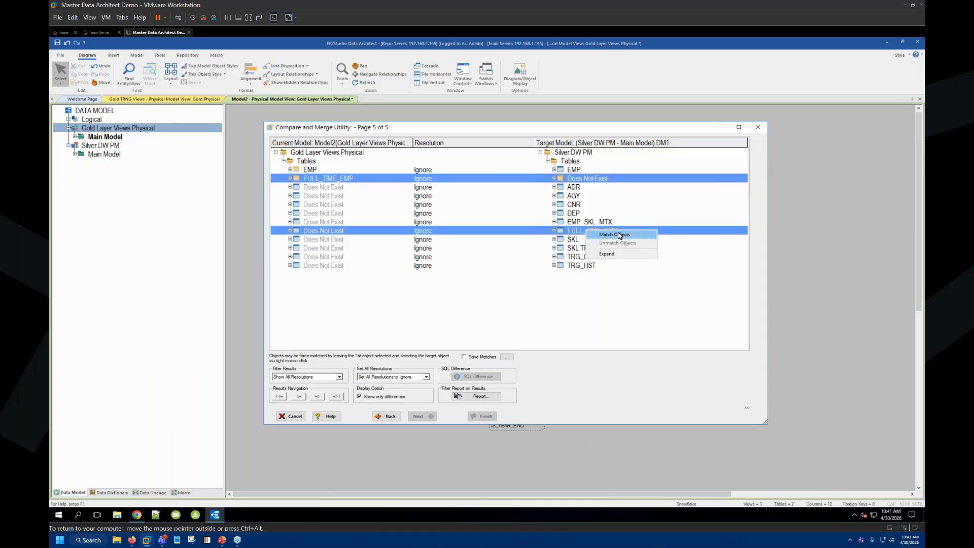
left_click(618, 236)
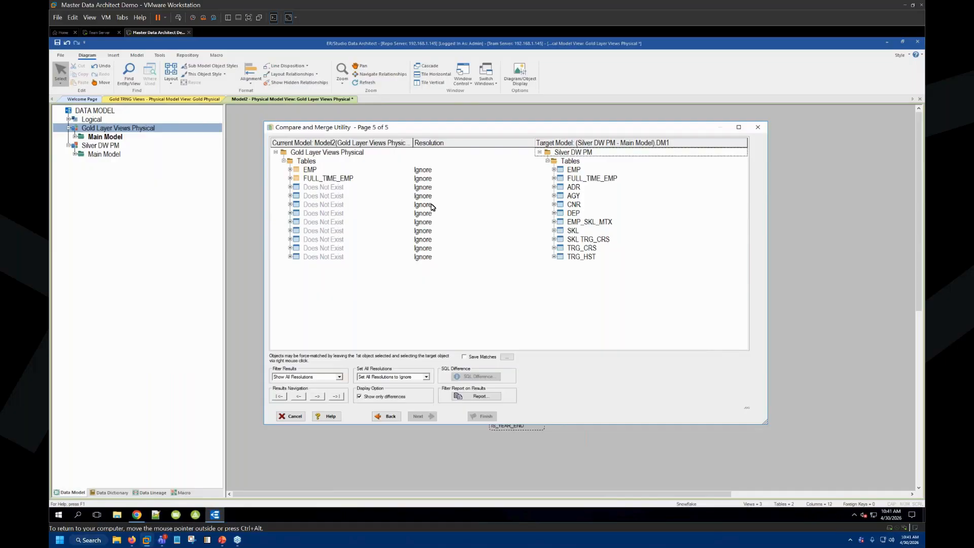
Step: Set the resolution of both the EMP and FULL_TIME_EMP matches to Merge into Current
left_click(434, 173)
left_click(530, 172)
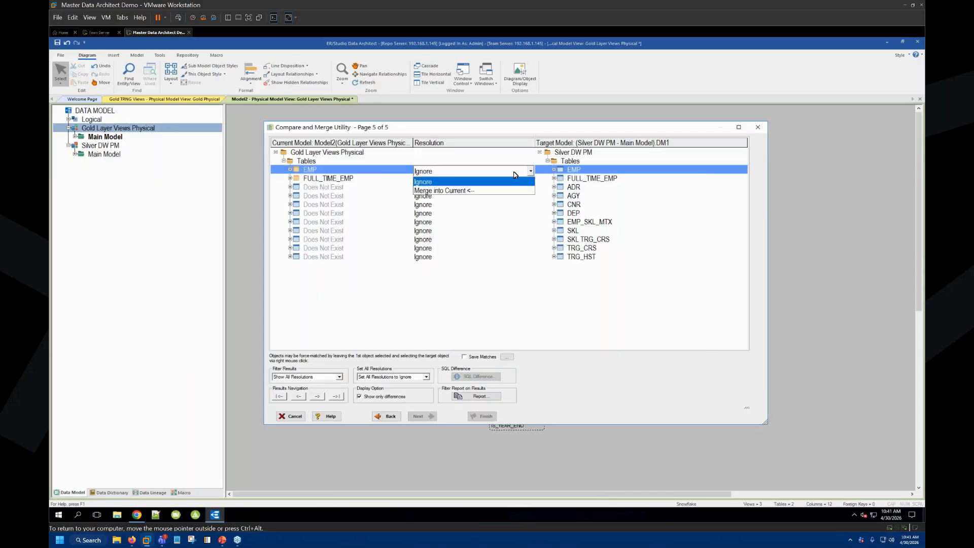
left_click(450, 191)
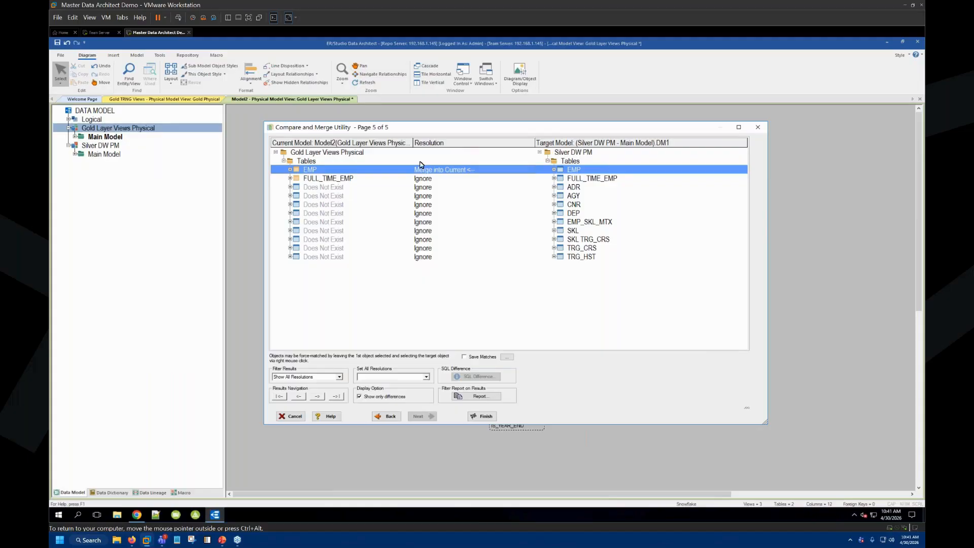
left_click(438, 181)
left_click(530, 180)
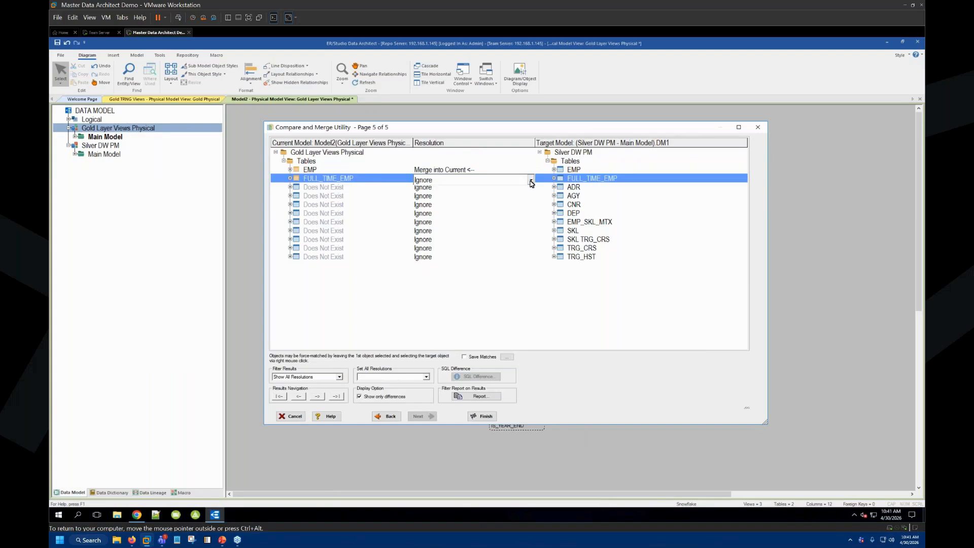
left_click(466, 201)
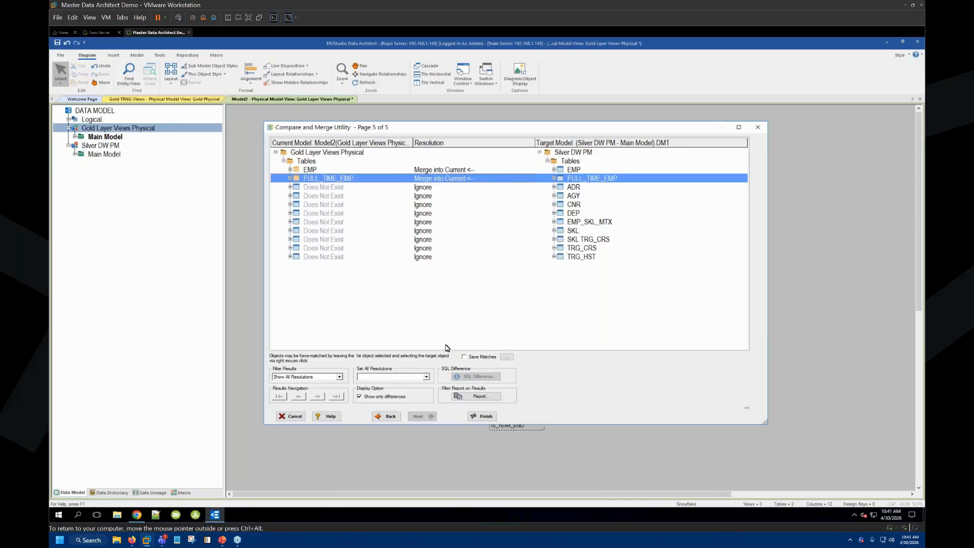
Step: Save all matches as universal mappings for every object type and finish the merge
left_click(464, 357)
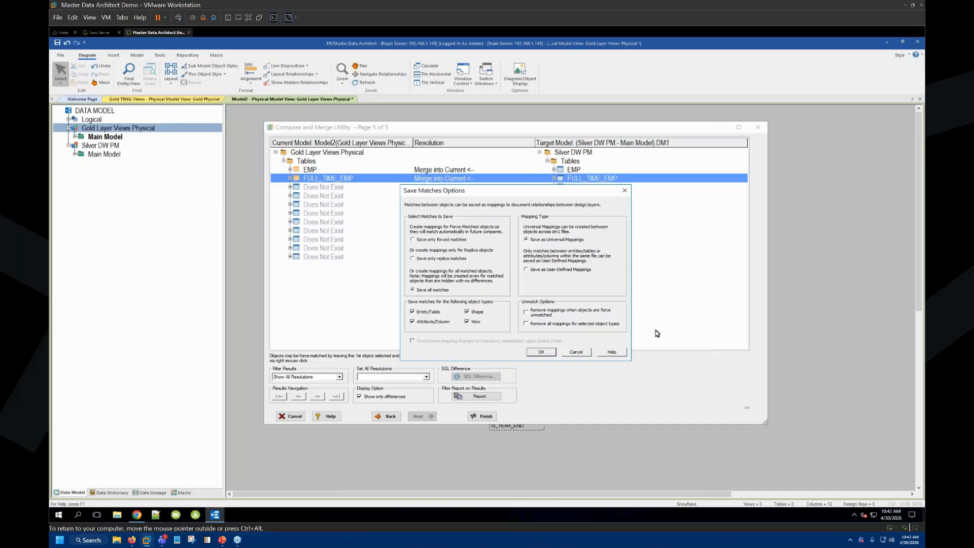
left_click(544, 355)
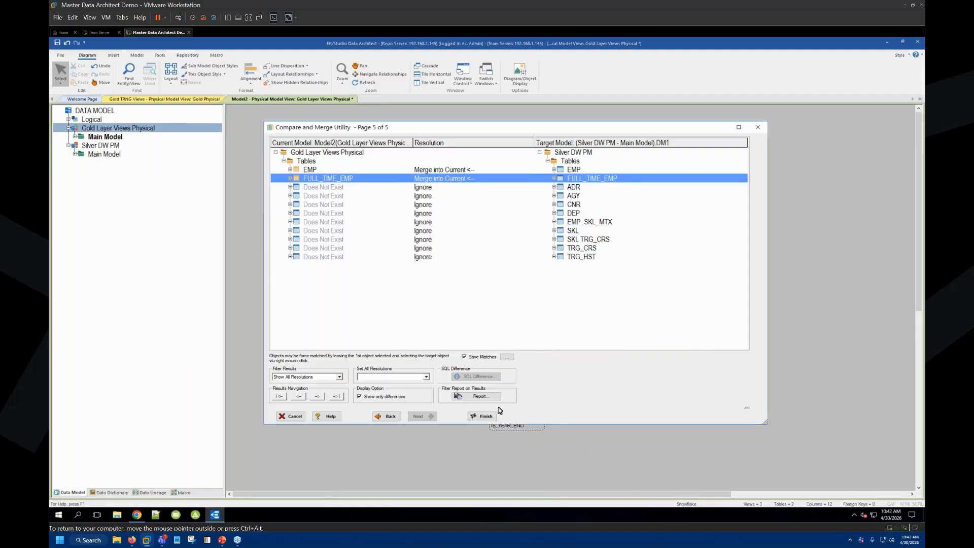
left_click(486, 417)
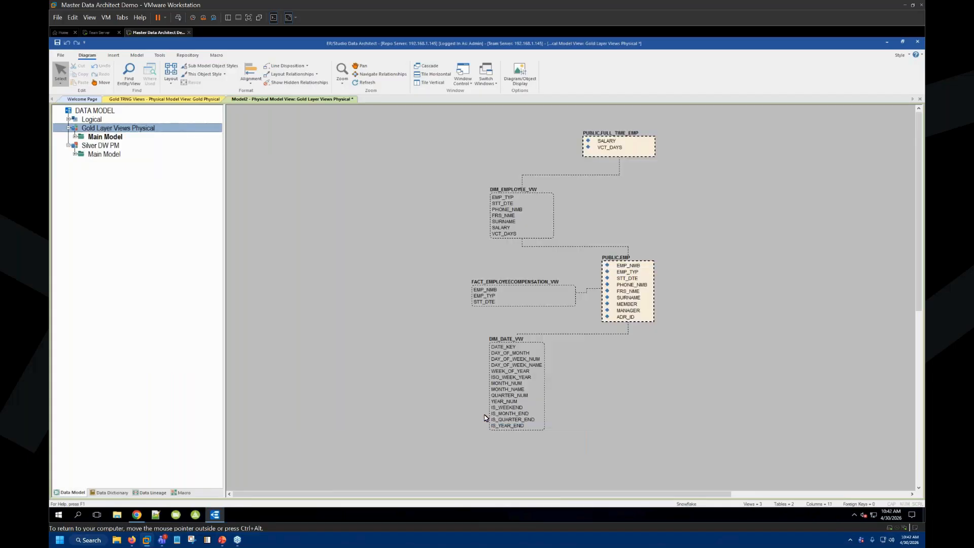
Step: Examine where the merged EMP replica table is used and the columns of its mapped Silver DW PM table, and close the editor
double_click(627, 285)
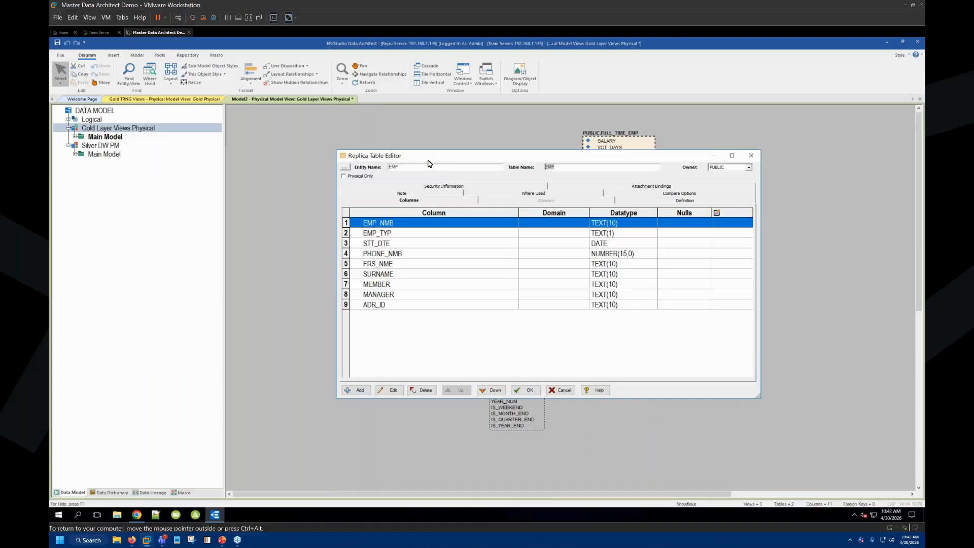
left_click(506, 197)
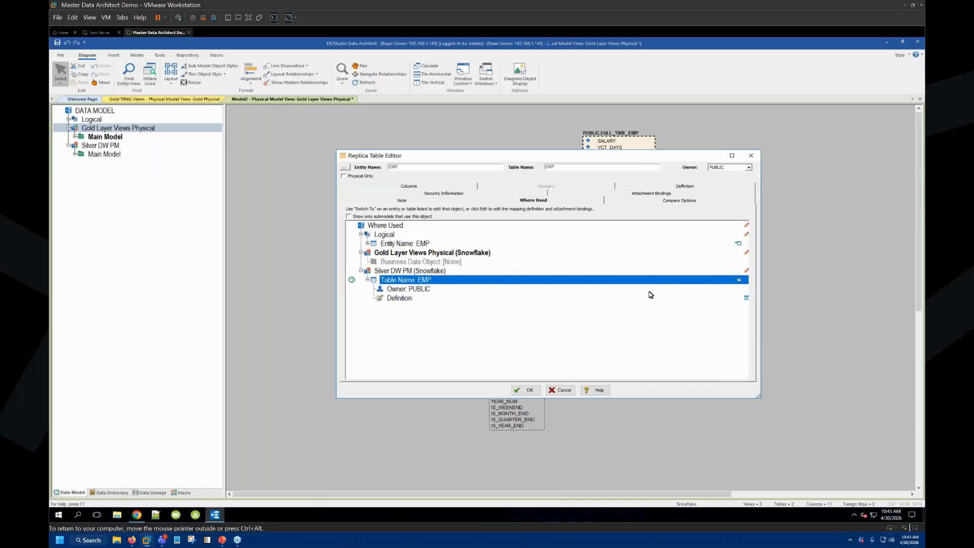
left_click(739, 279)
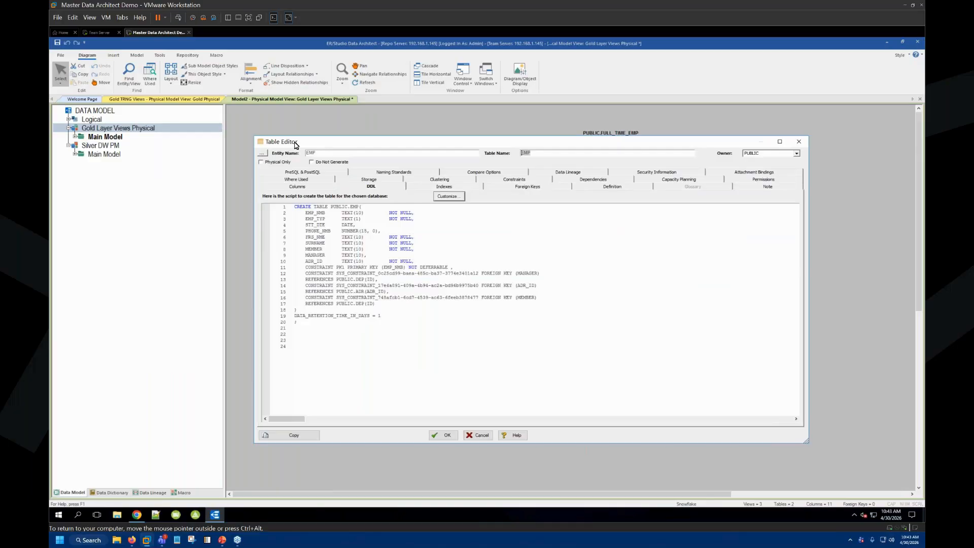
left_click(297, 187)
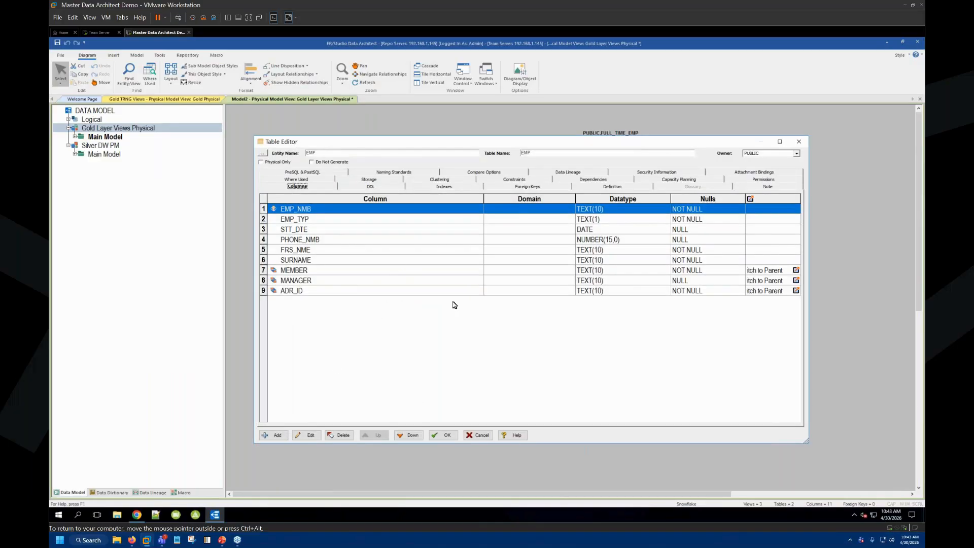
left_click(800, 144)
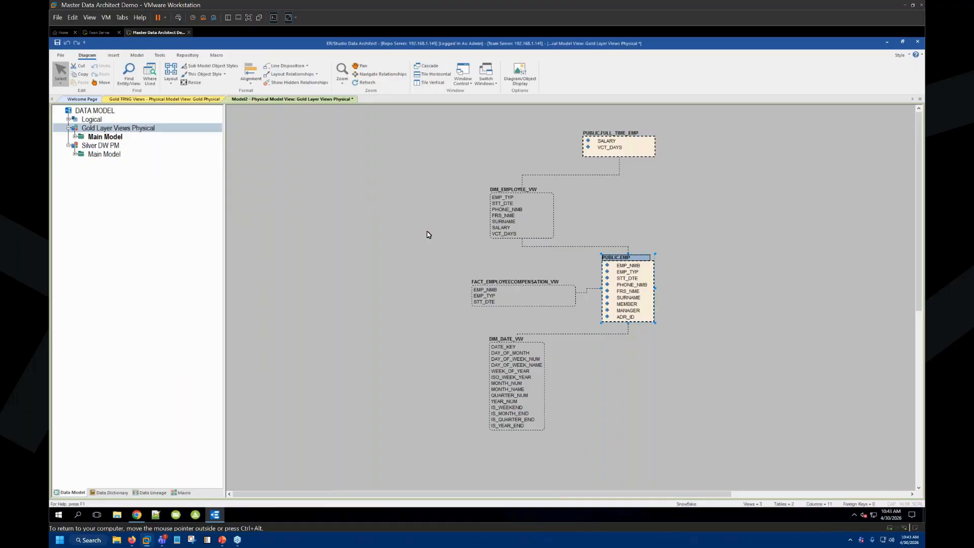
Step: Log out of the repository and log back in with the remembered credentials
left_click(187, 55)
left_click(77, 73)
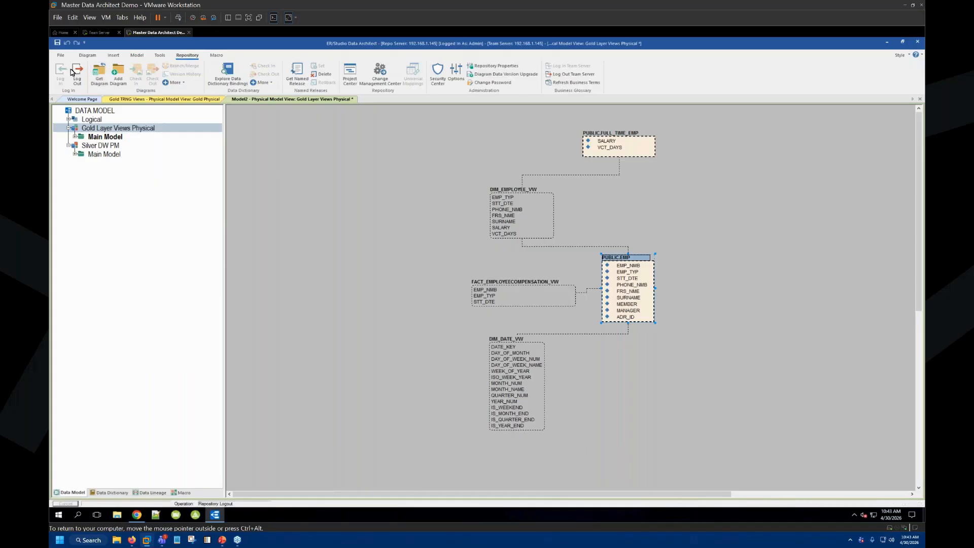
left_click(60, 74)
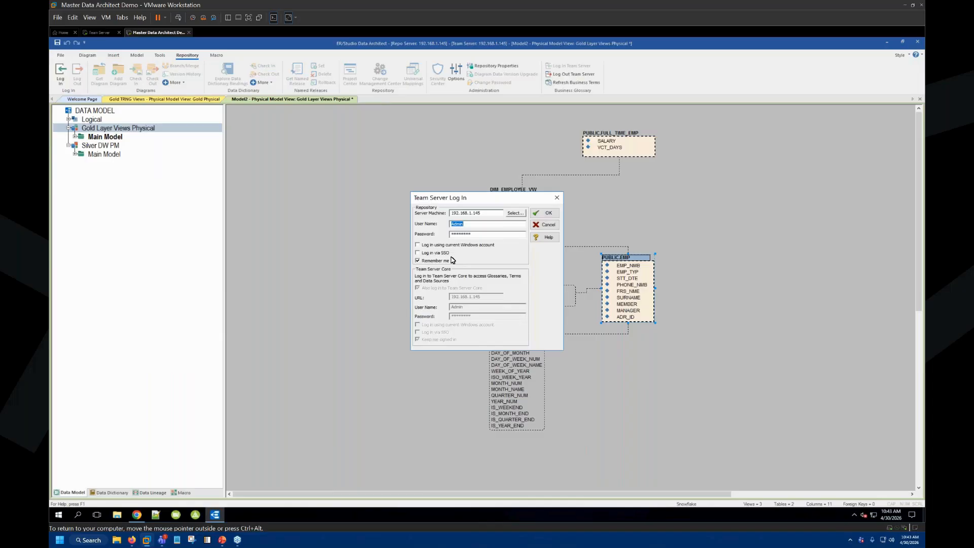
left_click(543, 215)
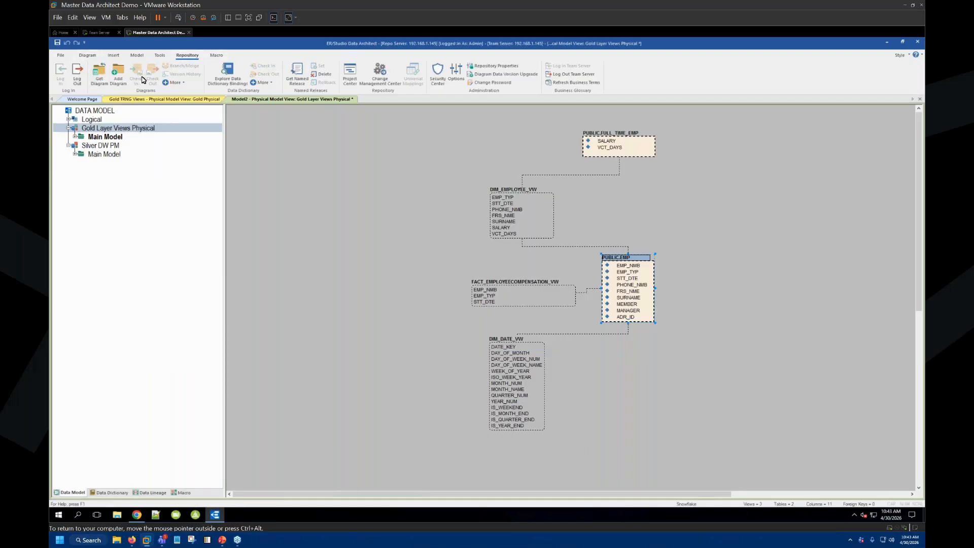
left_click(117, 73)
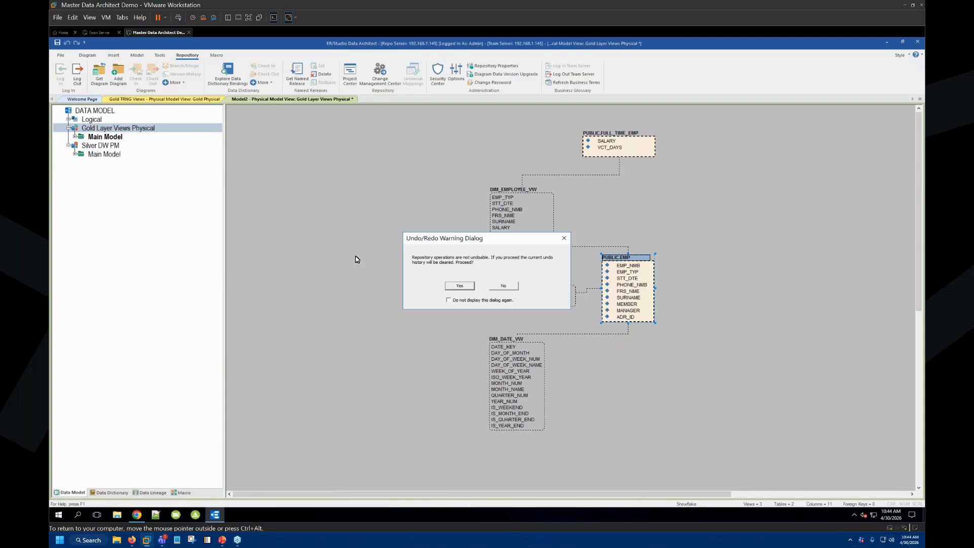
left_click(458, 286)
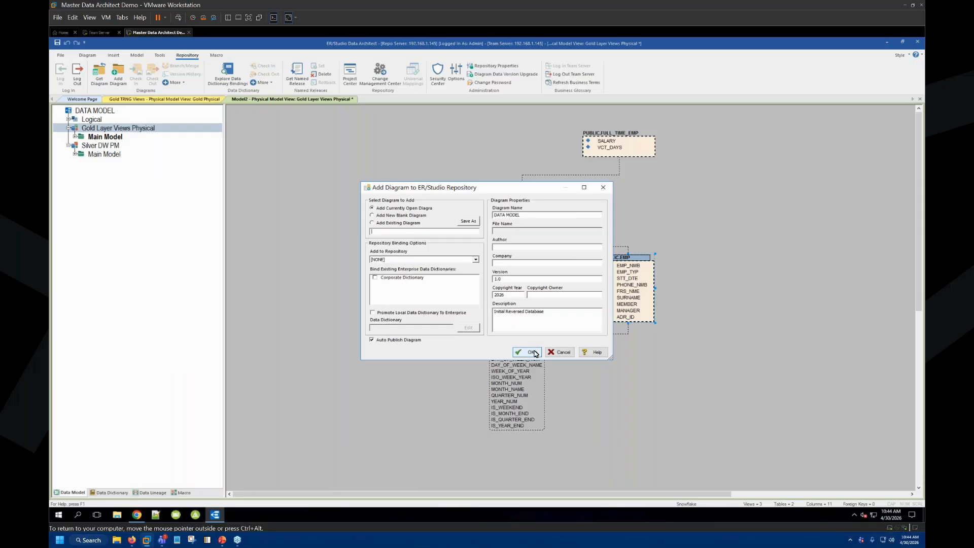
left_click(562, 356)
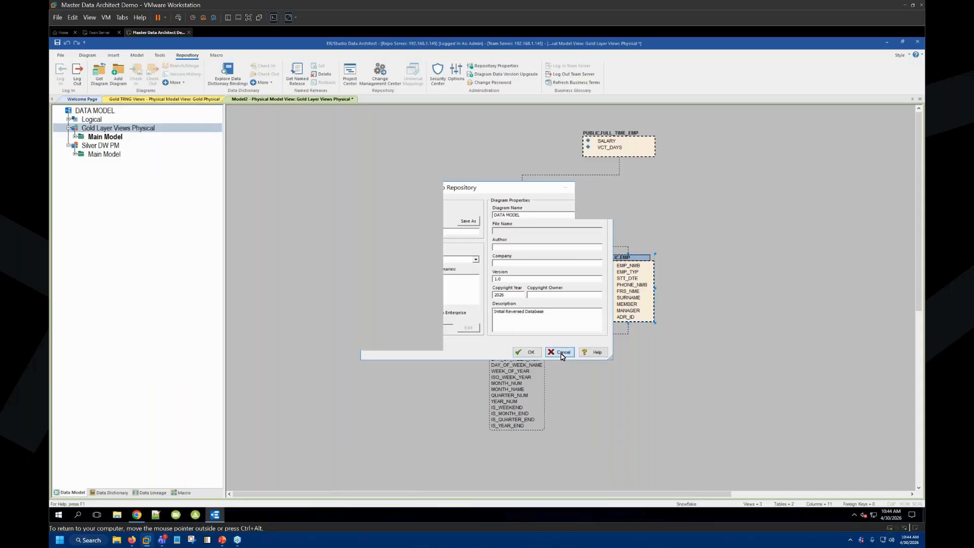
Step: Switch to the Gold TRNG Views diagram and view its Silver Physical model followed by its Gold Physical model
left_click(164, 99)
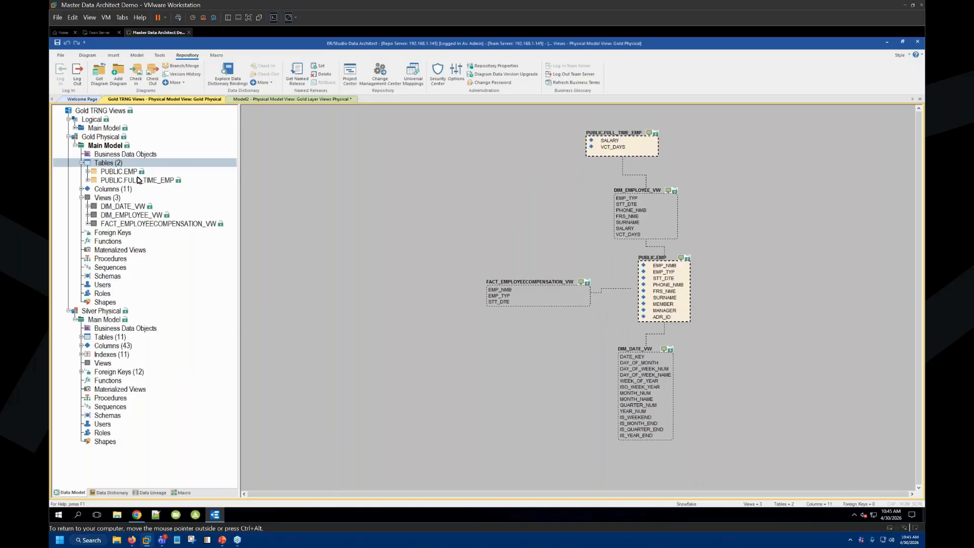
left_click(108, 313)
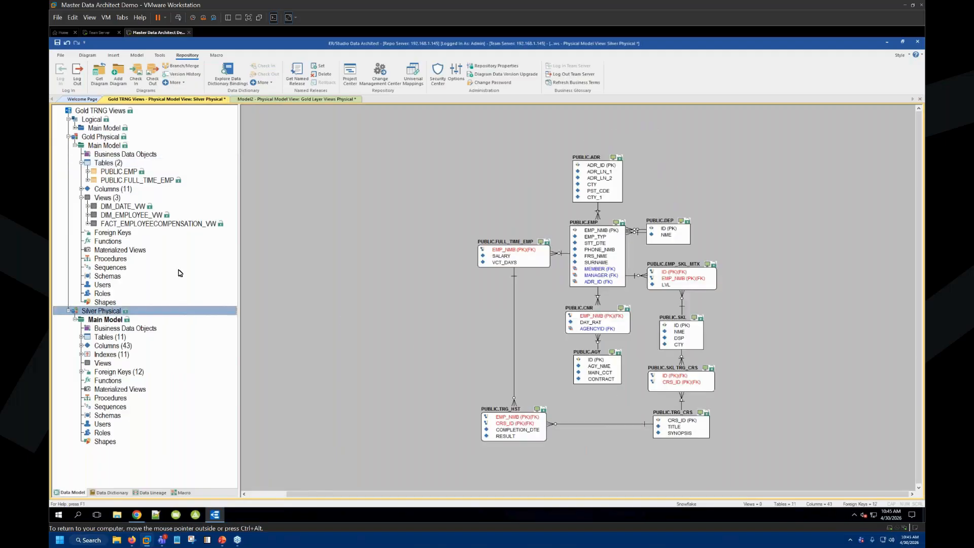
left_click(87, 139)
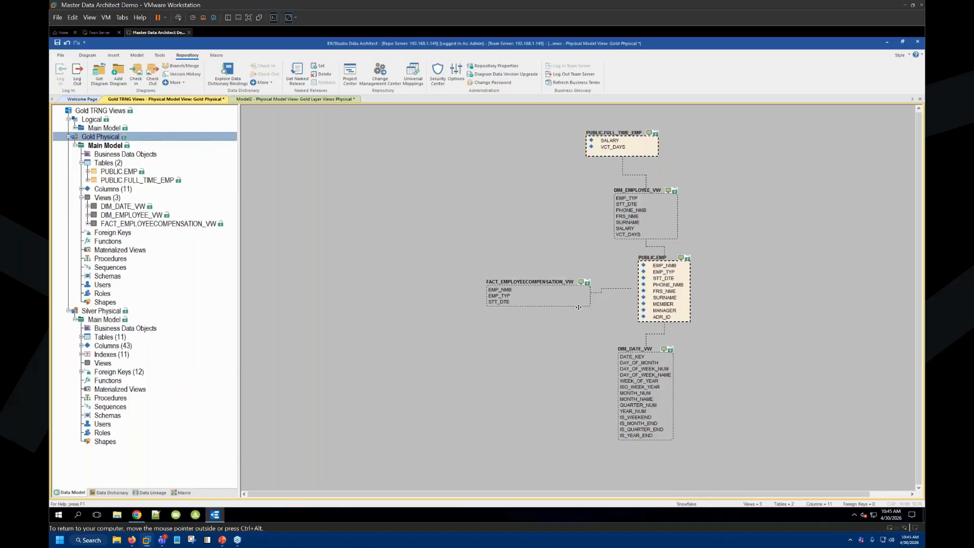
Step: Review the Gold Physical EMP table's usage and glossary terms, browse the business terms available to relate, and close without applying any
double_click(664, 290)
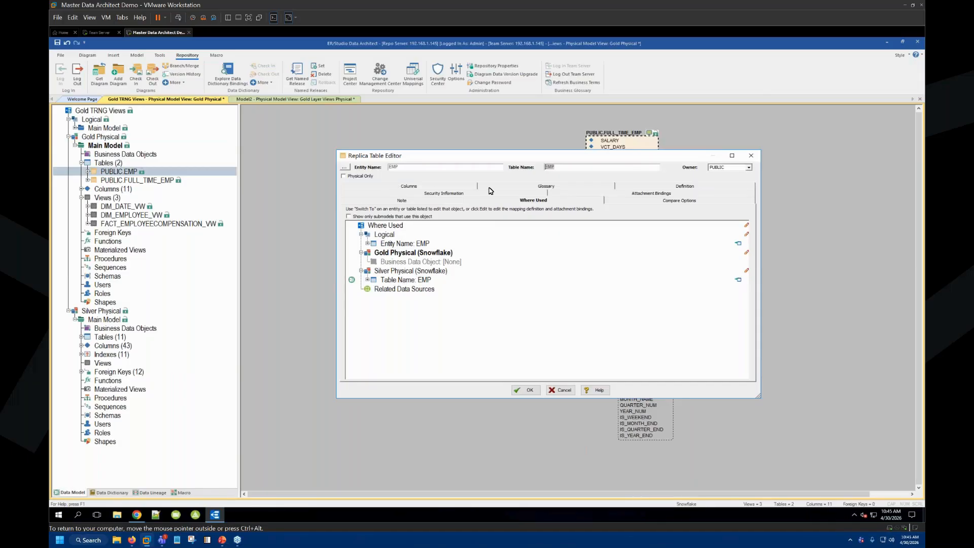
left_click(529, 188)
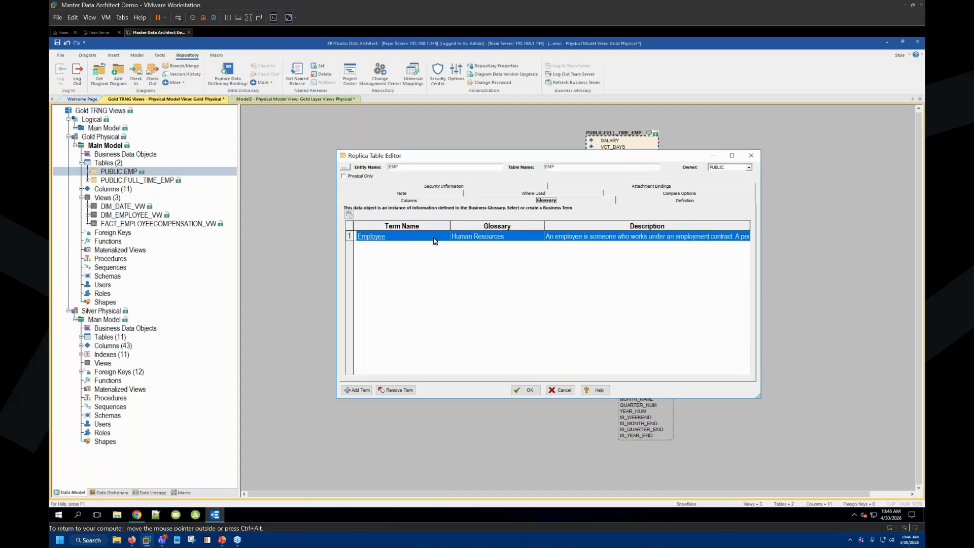
left_click(358, 390)
left_click_drag(528, 185, 557, 146)
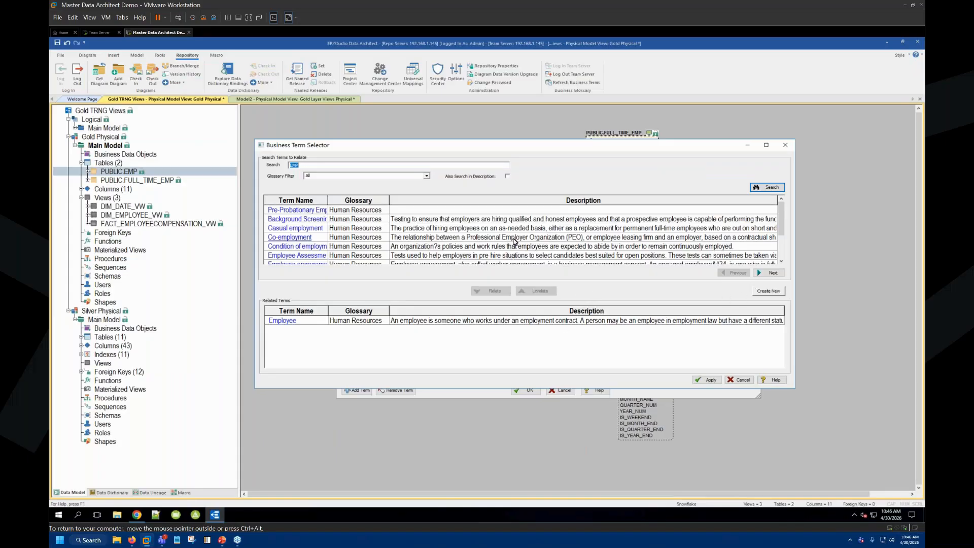
left_click(515, 242)
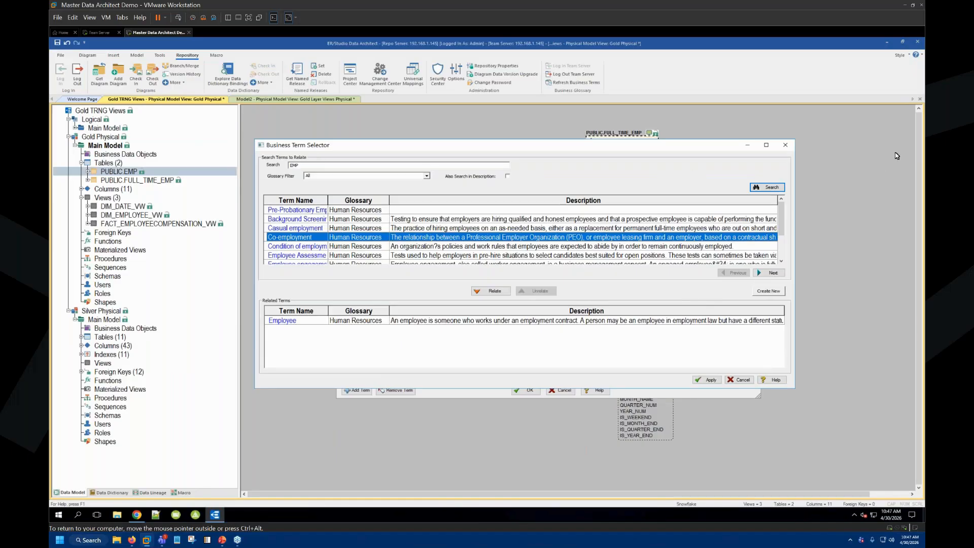
left_click(785, 145)
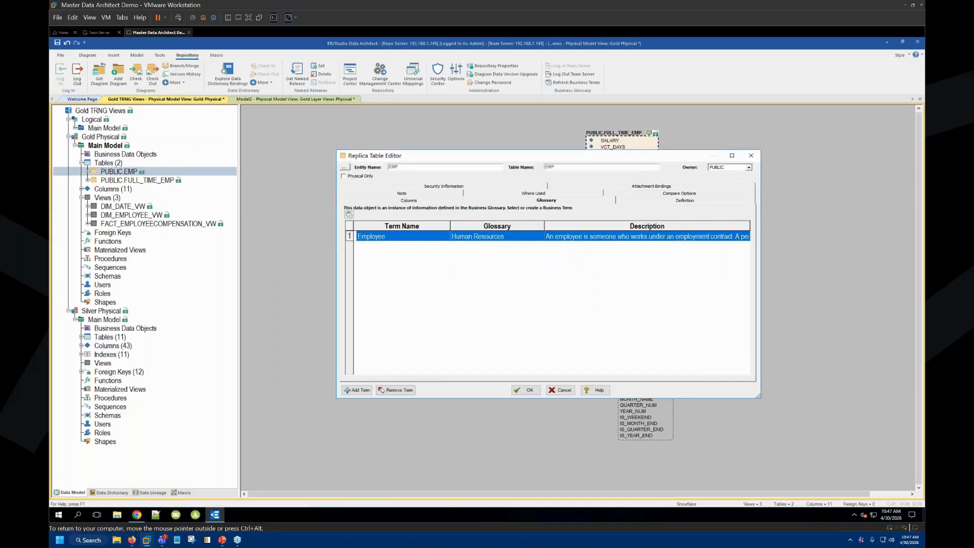
left_click(751, 156)
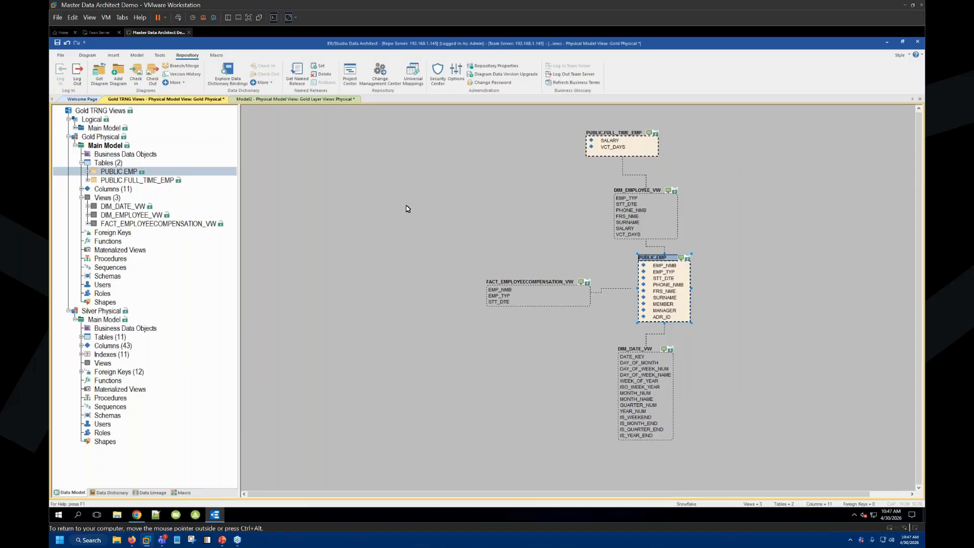
Step: Switch to the Team Server machine and log in with the prefilled credentials to reach the ER Tools Model Explorer
left_click(100, 33)
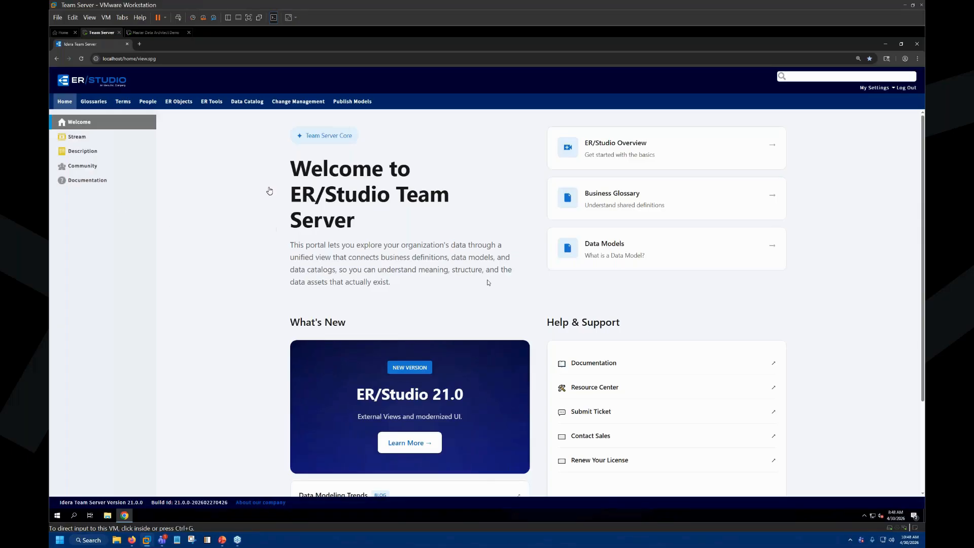
left_click(214, 103)
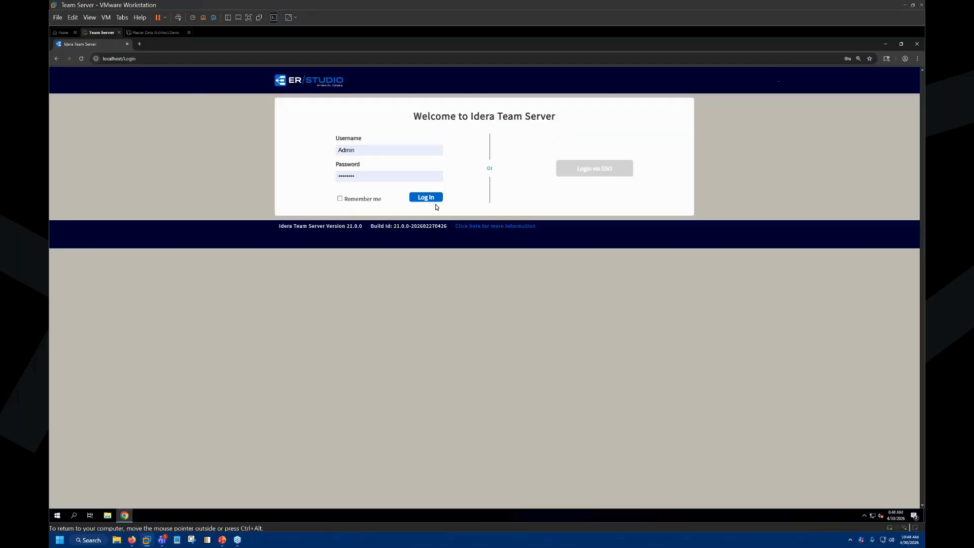
left_click(431, 197)
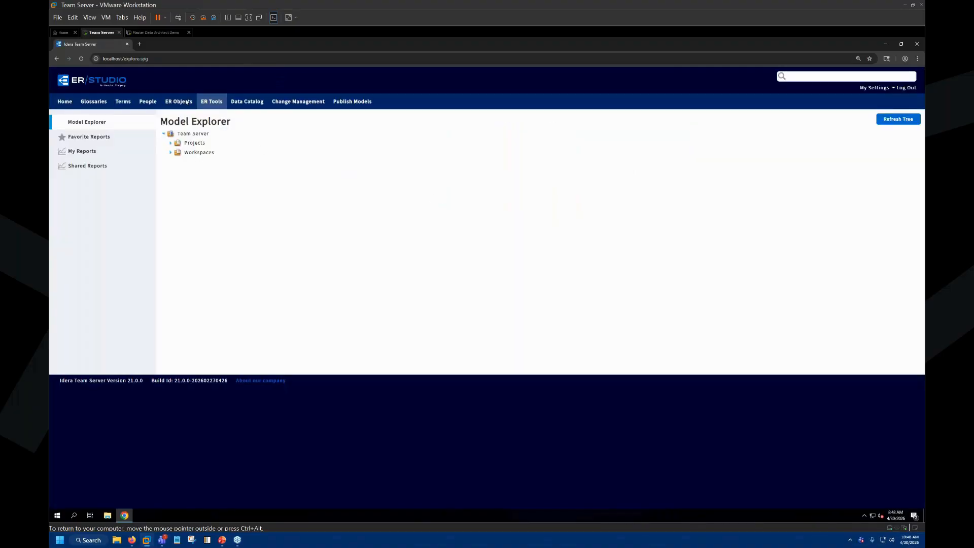
Step: Open the Main Model diagram image of Gold TRNG Views.dm1's Gold Physical model, stored in the PRD project under Data Catalog
left_click(170, 143)
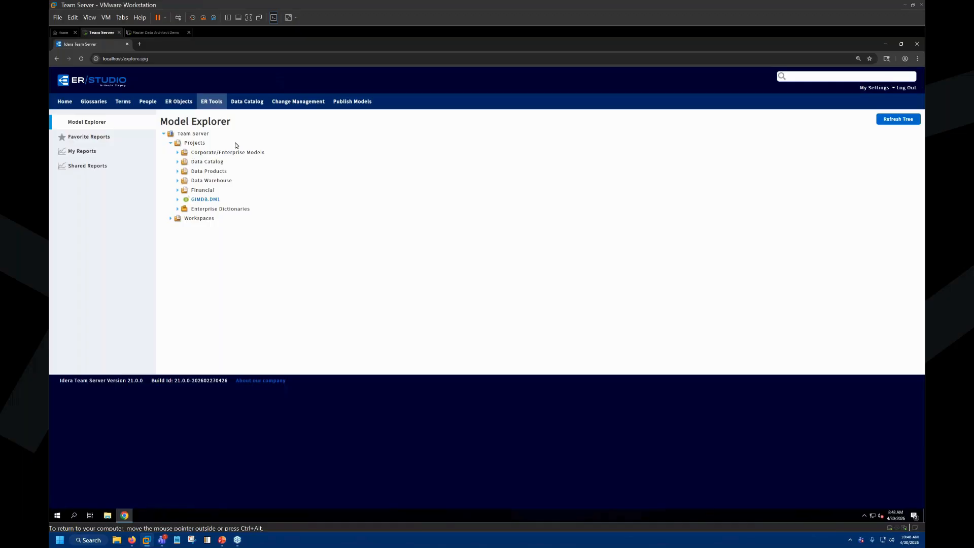
left_click(177, 161)
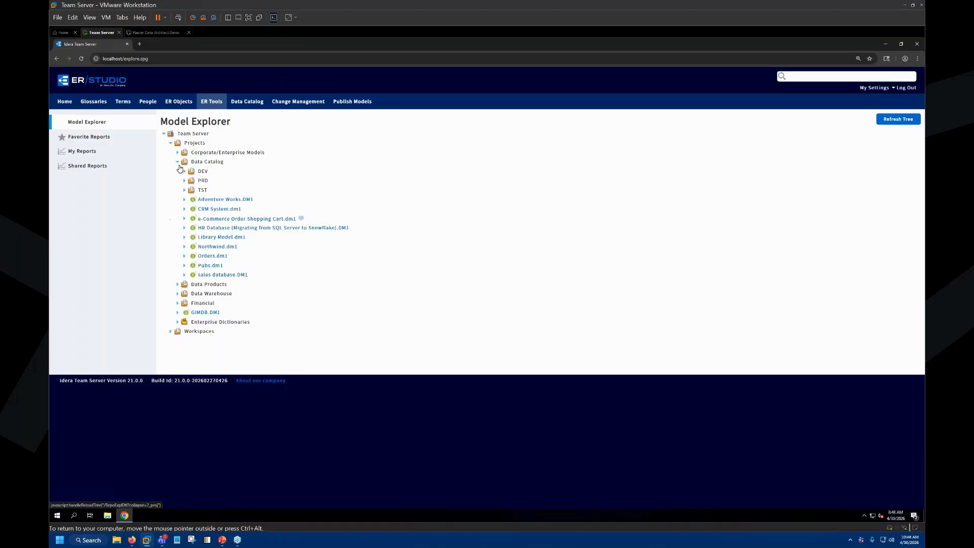
left_click(184, 181)
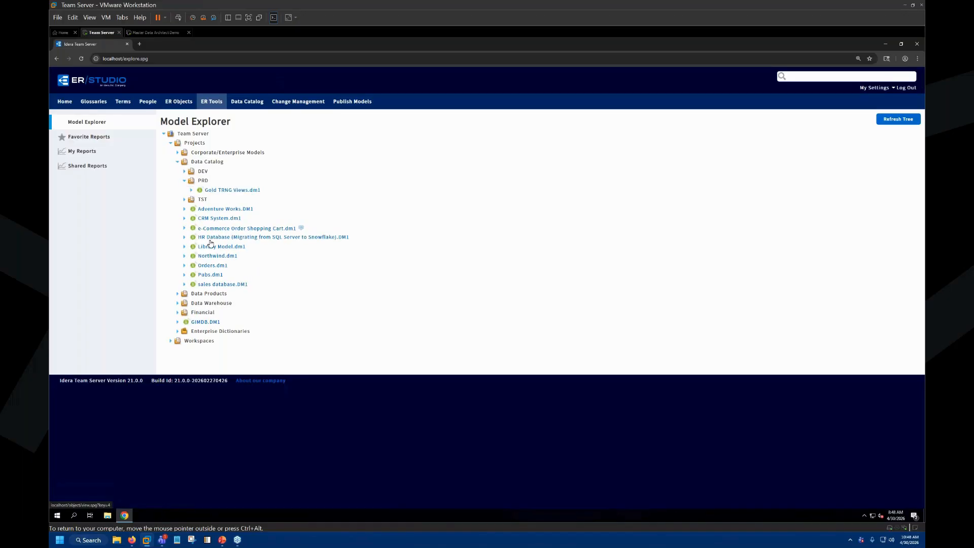
left_click(191, 191)
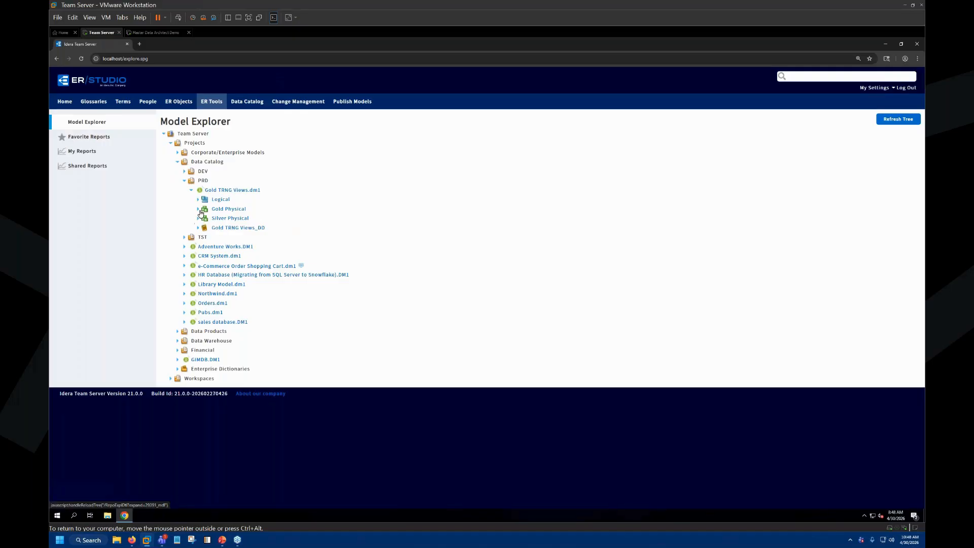
left_click(199, 209)
mouse_move(246, 220)
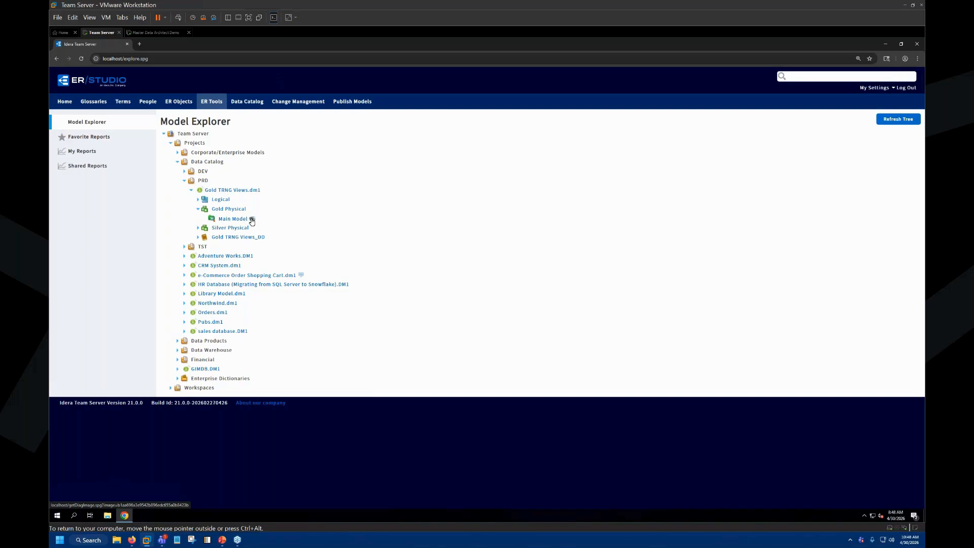
left_click(252, 220)
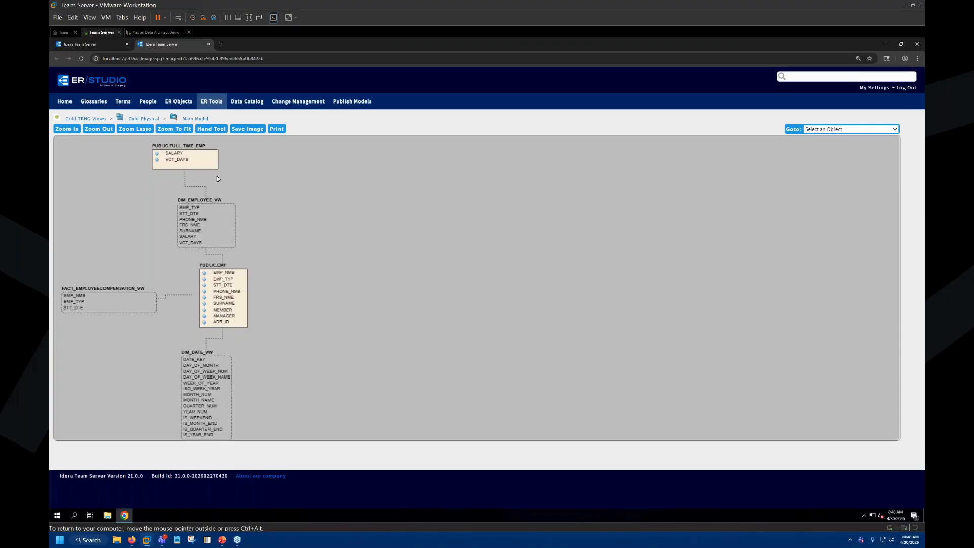
left_click(95, 130)
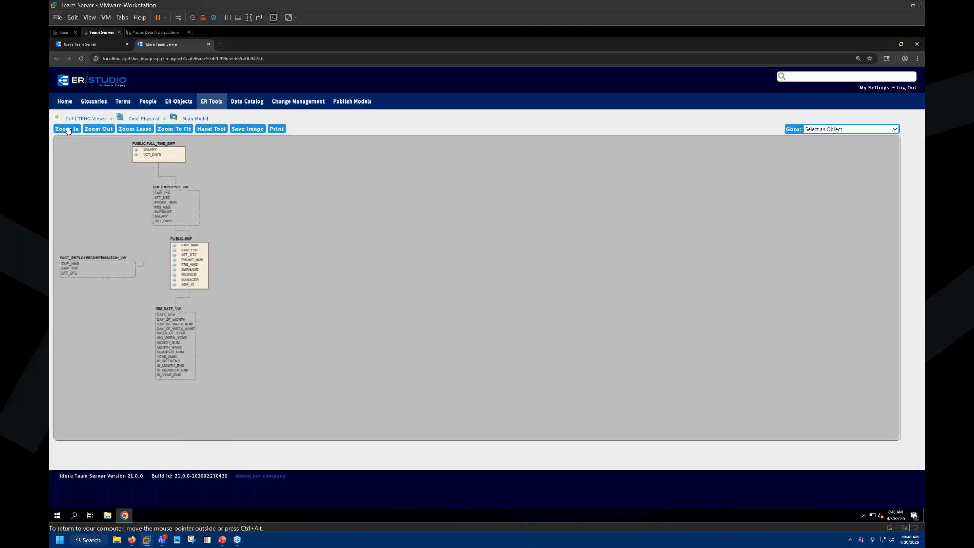
left_click(68, 129)
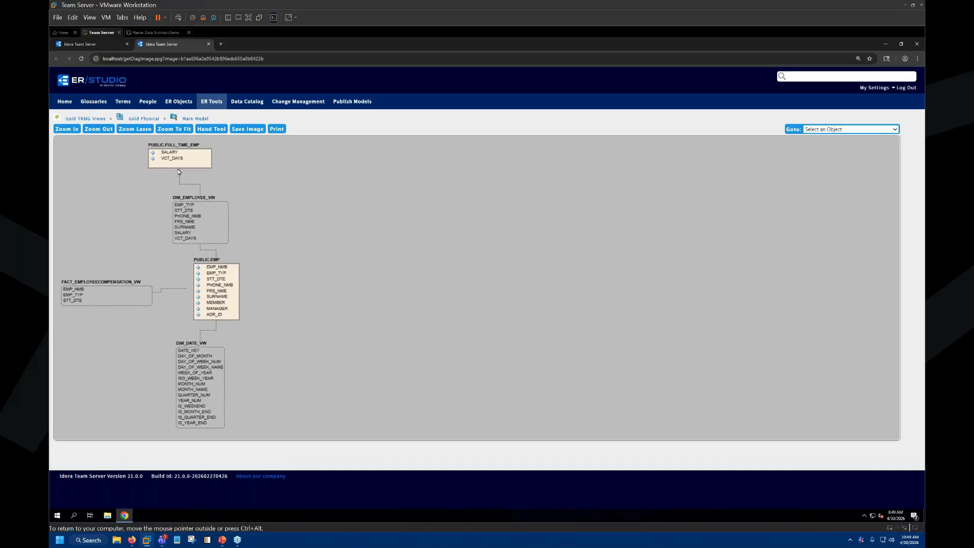
Step: Open the PUBLIC.EMP table from the diagram and examine its columns, DDL and where-used details
left_click(216, 287)
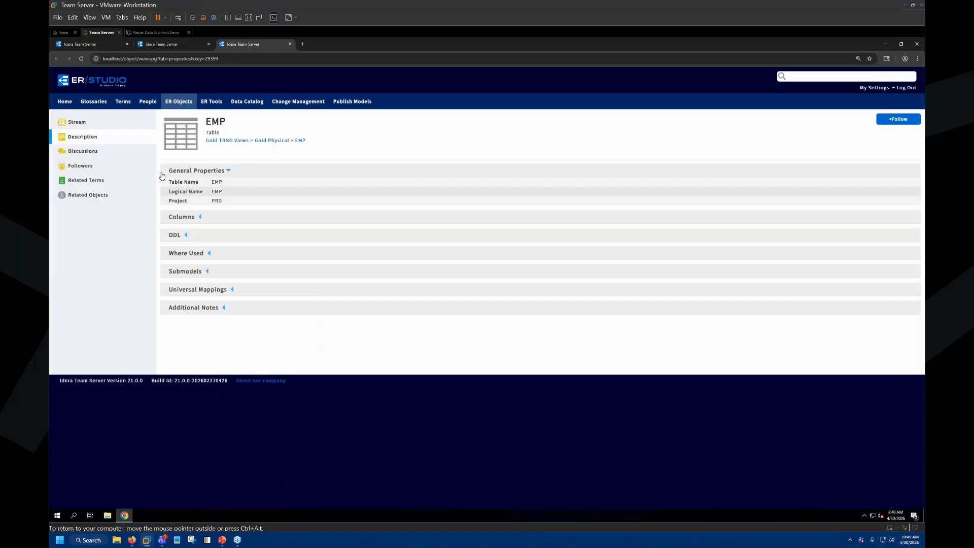
left_click(201, 217)
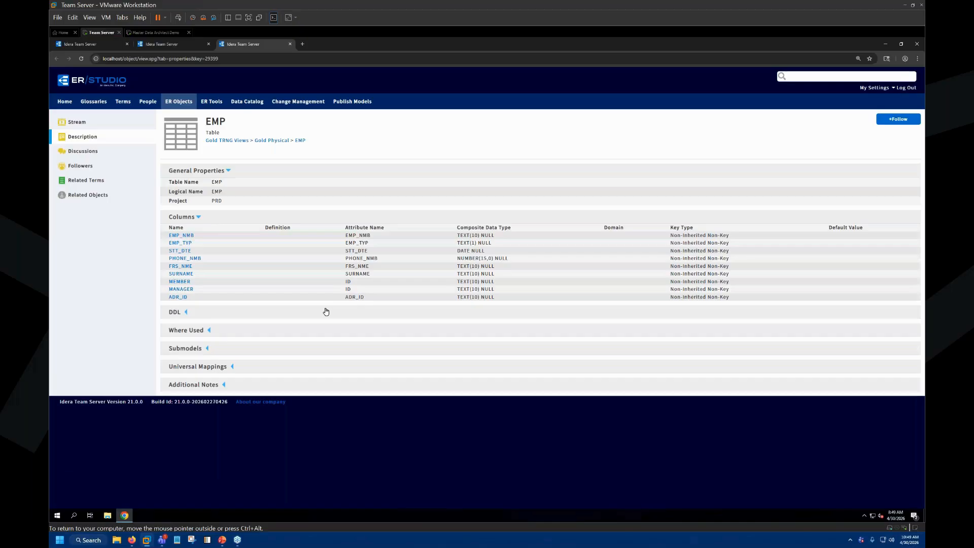
left_click(187, 313)
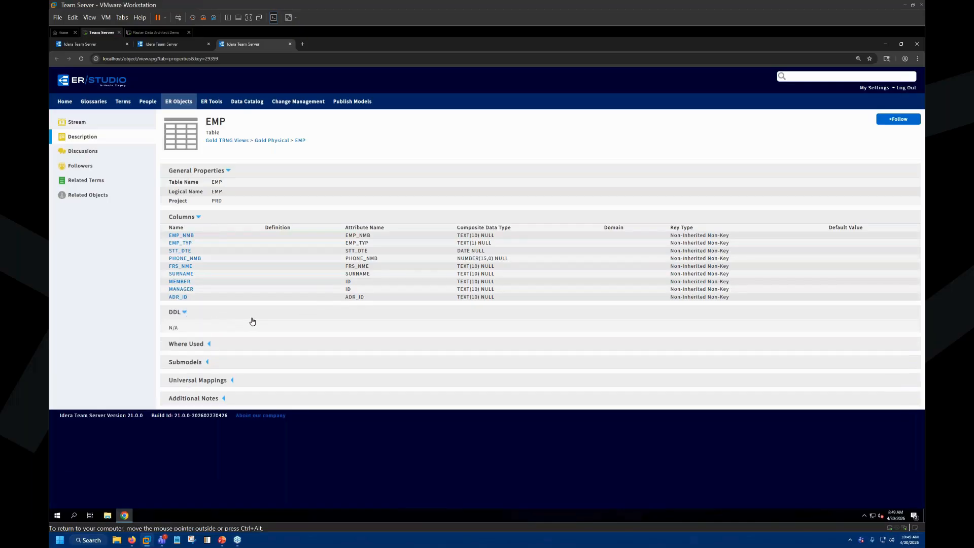
left_click(209, 345)
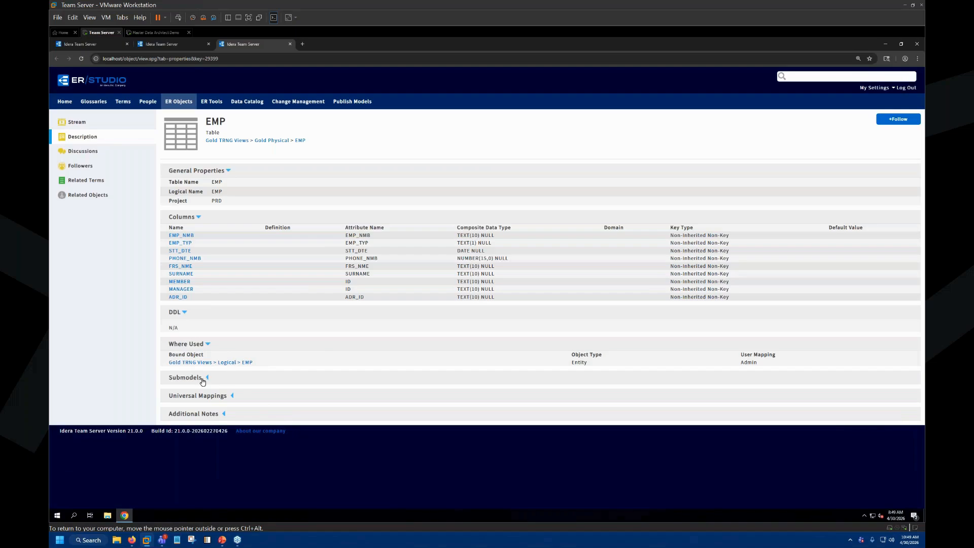
Step: Review the EMP table's related terms and the terms available to relate, and open the Employee [Human Resources] term
left_click(72, 182)
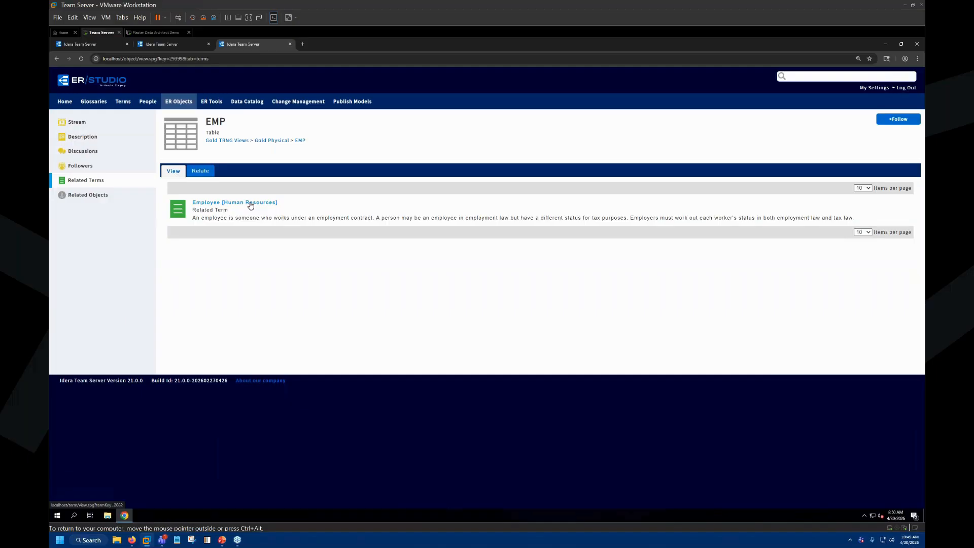
left_click(201, 173)
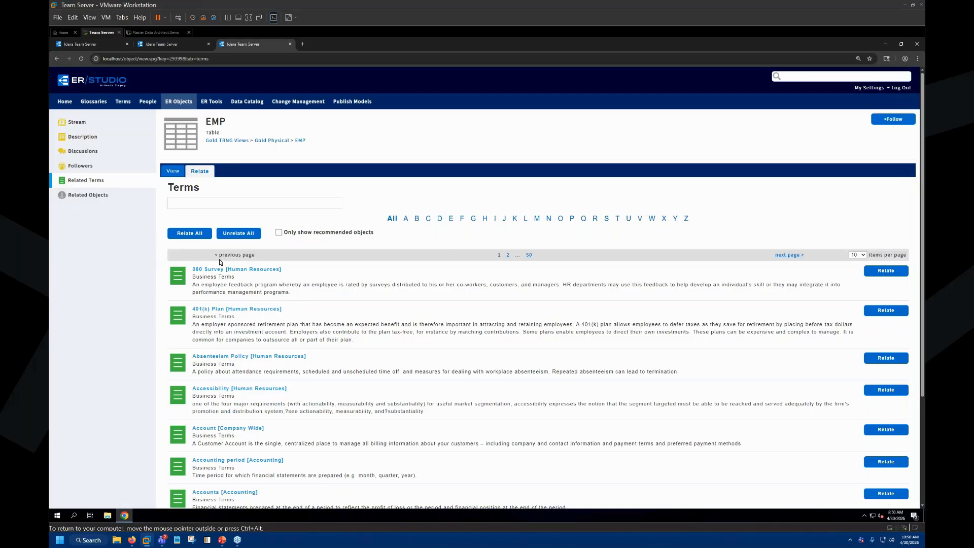
left_click(175, 171)
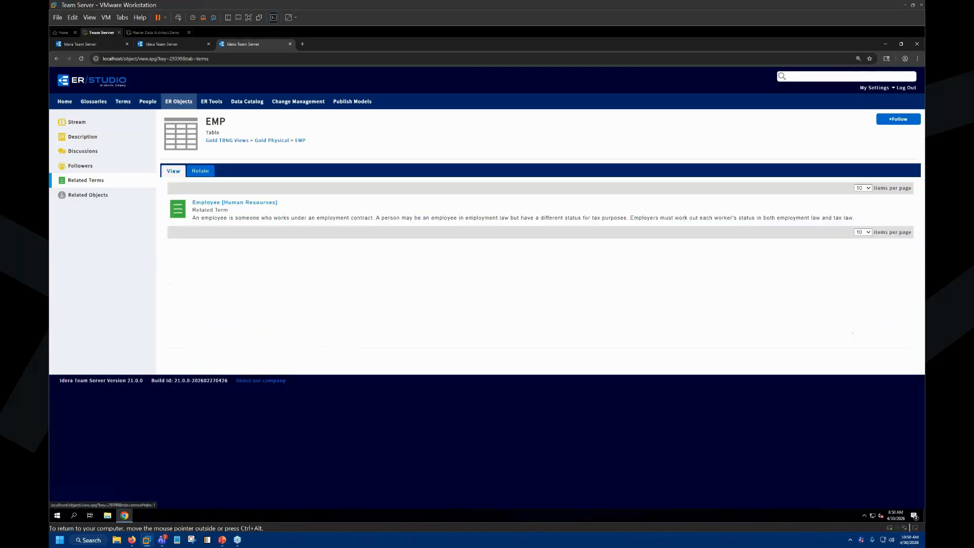
left_click(209, 203)
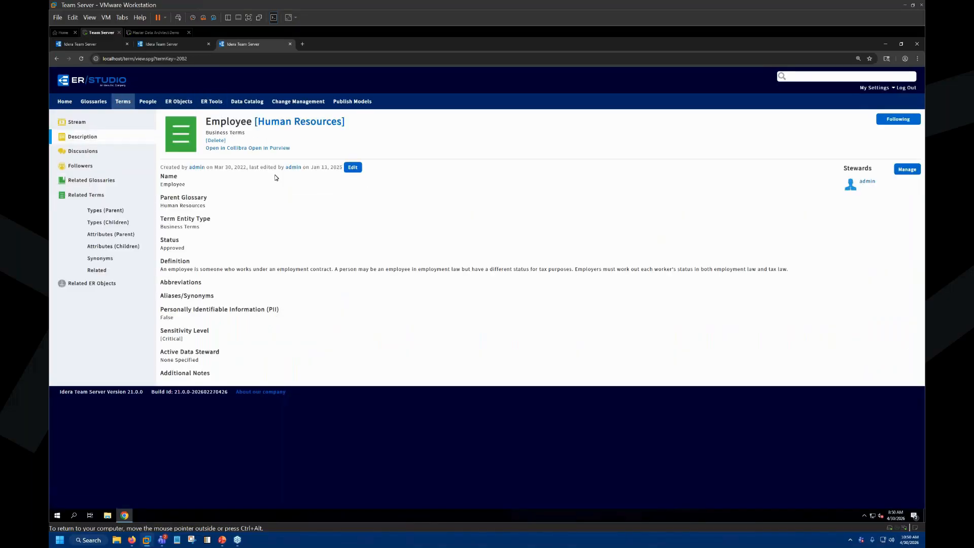
Step: Trace the Employee term's parent types up to the root Party term, view Party's child types and return to Employee
left_click(115, 211)
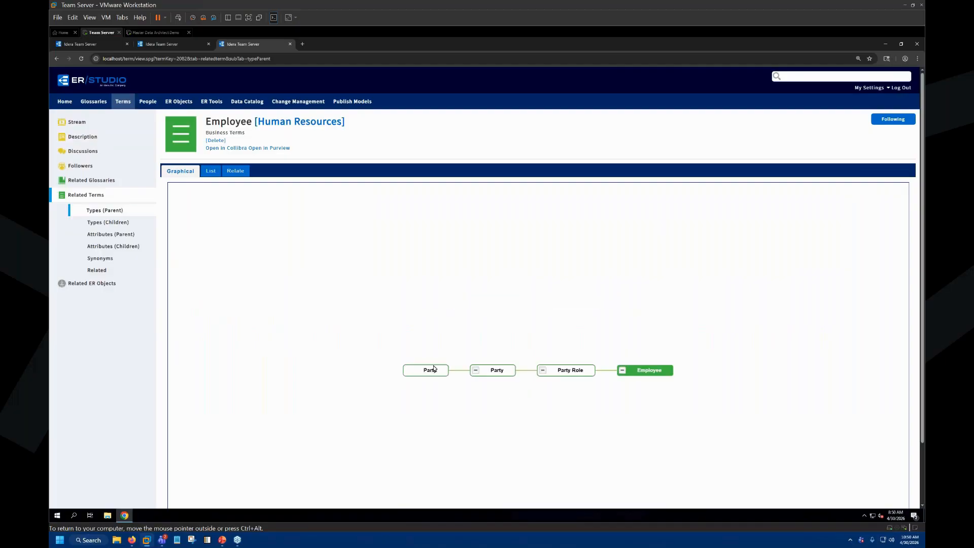
left_click(425, 369)
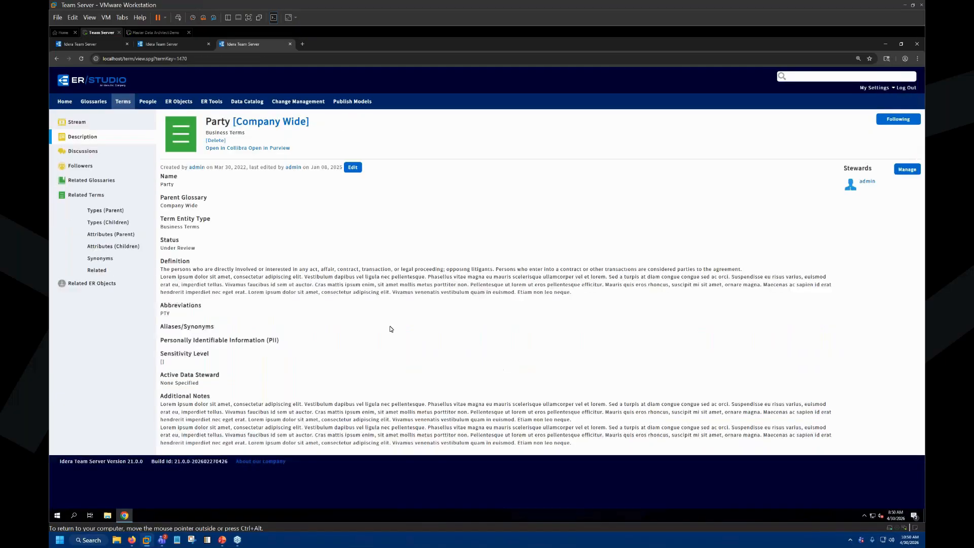
left_click(109, 226)
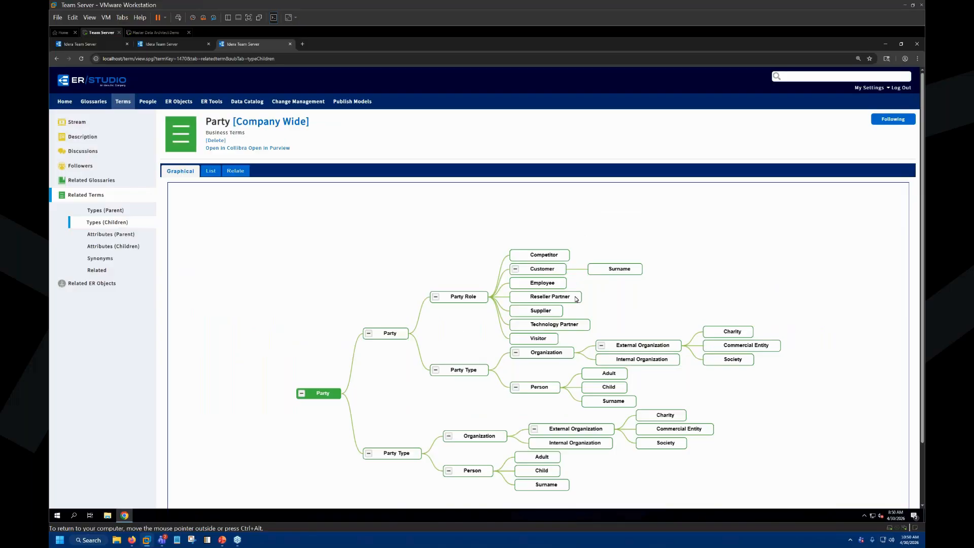
left_click(540, 286)
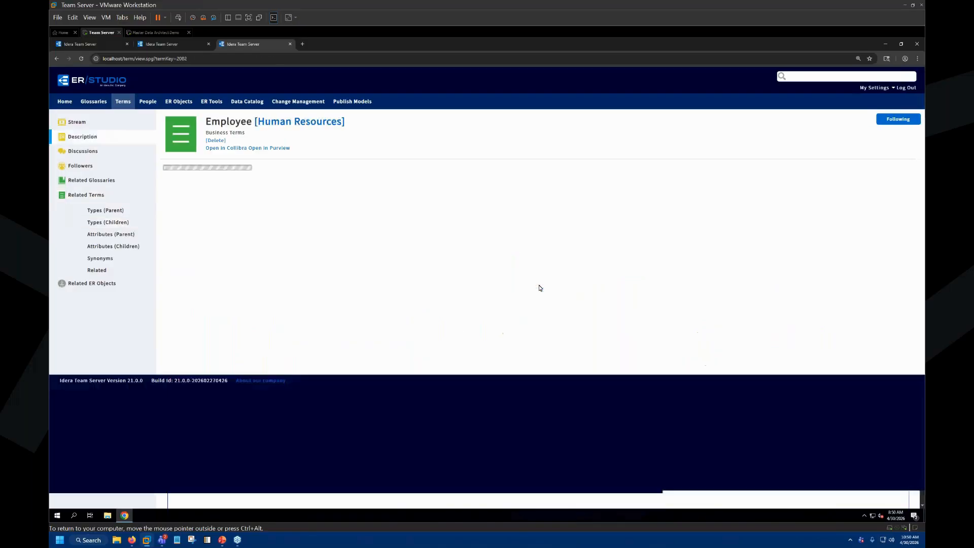
Step: Examine the Employee term's related ER objects graphically, expanding Gold TRNG Views.dm1 and Gold Physical down to EMP, and select the page's address
left_click(97, 286)
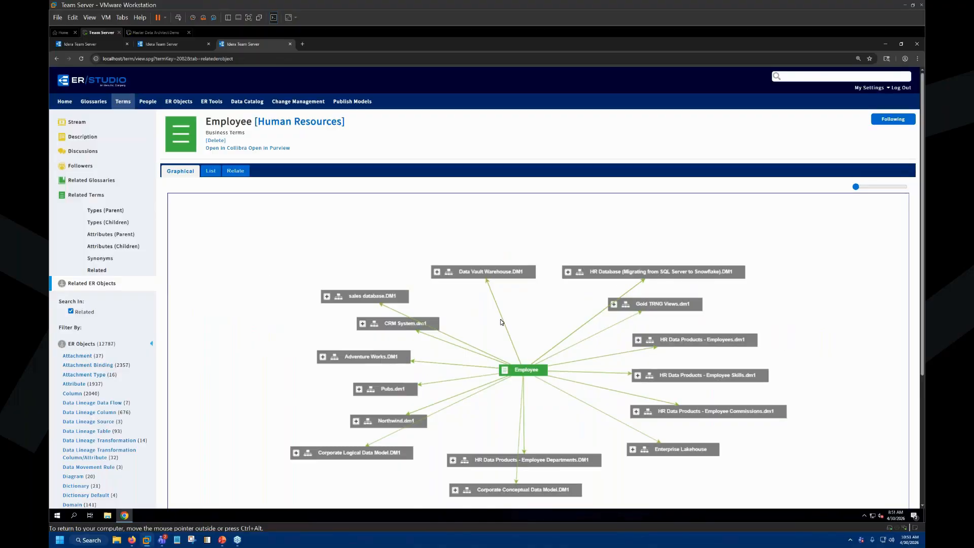
left_click(613, 304)
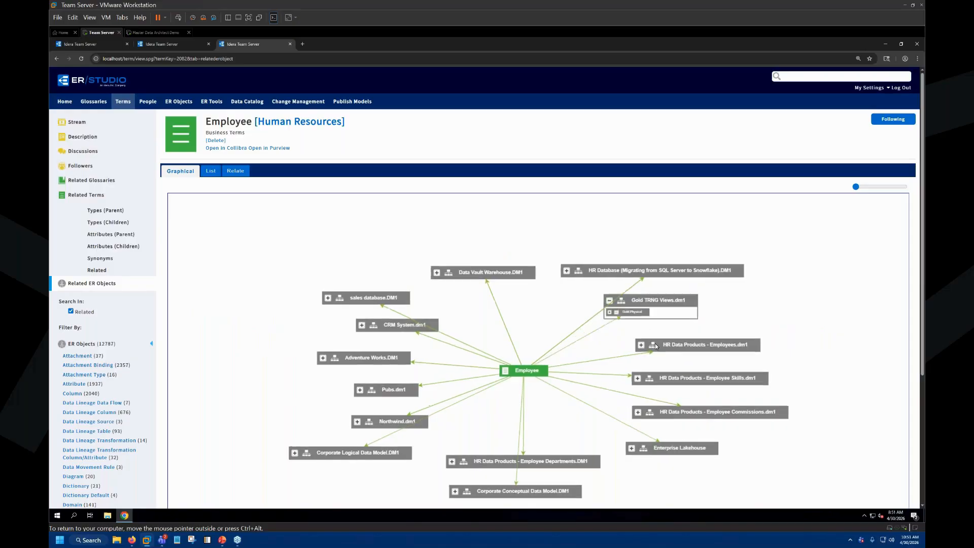
left_click(609, 312)
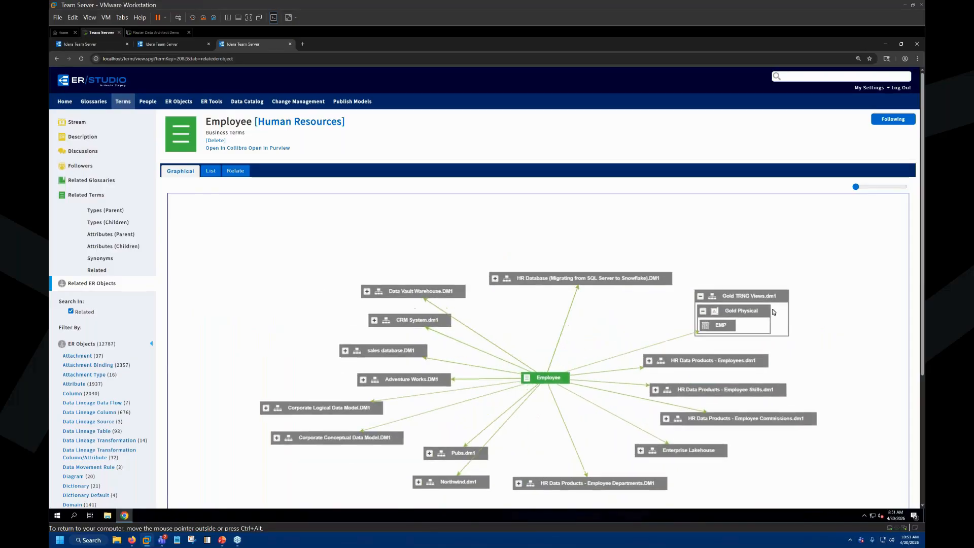
mouse_move(857, 189)
left_mouse_down()
mouse_move(868, 188)
mouse_move(858, 188)
left_mouse_up()
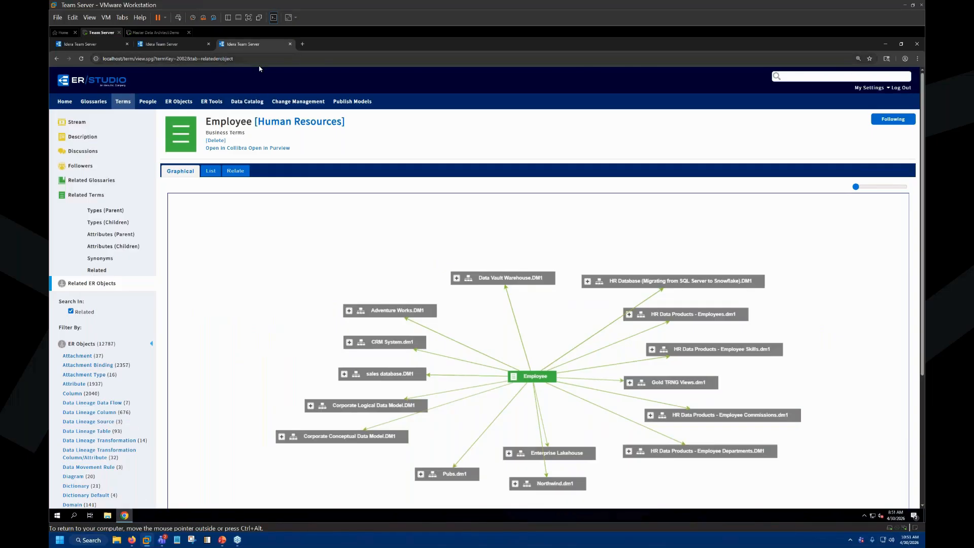
left_click(180, 60)
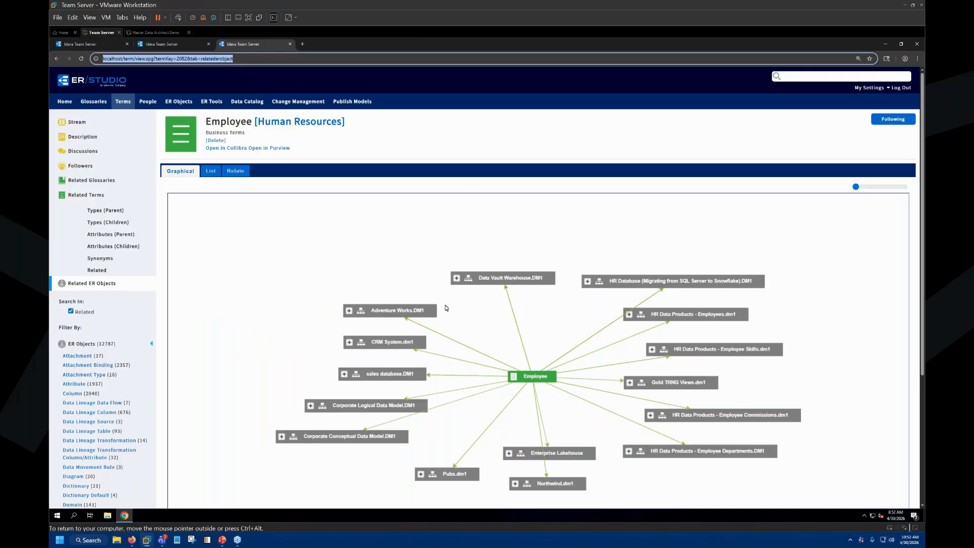
Step: Return to the Employee term's description, view its discussions, and open the new discussion form and close it without creating one
left_click(535, 380)
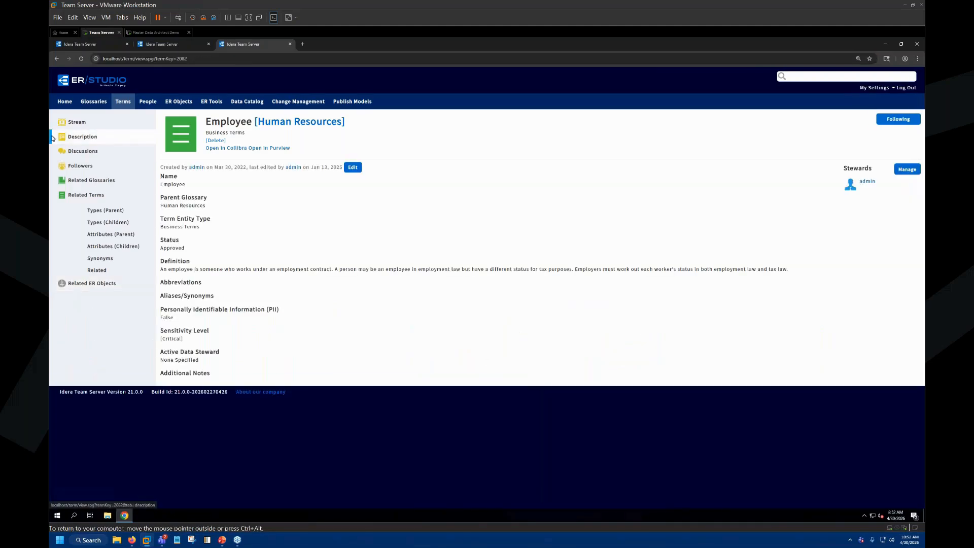
left_click(86, 151)
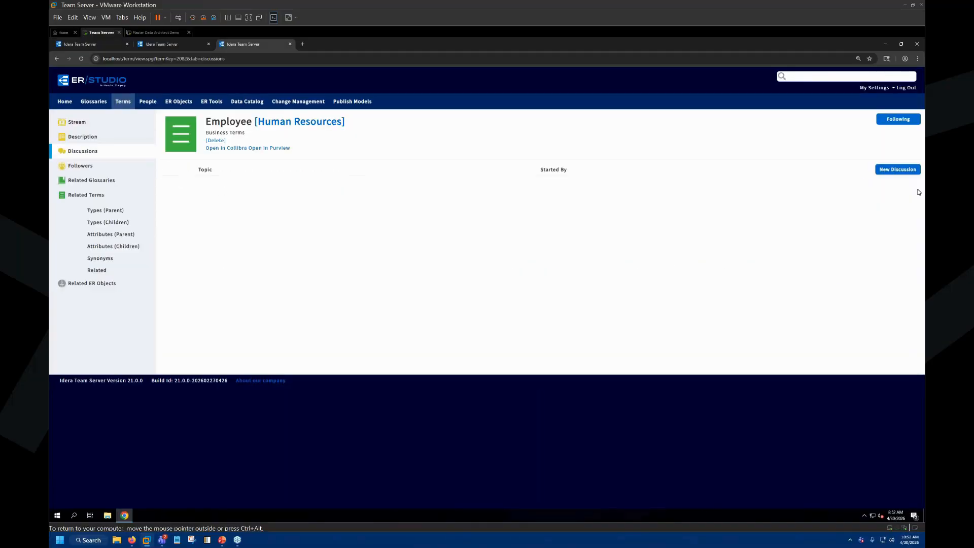
left_click(900, 171)
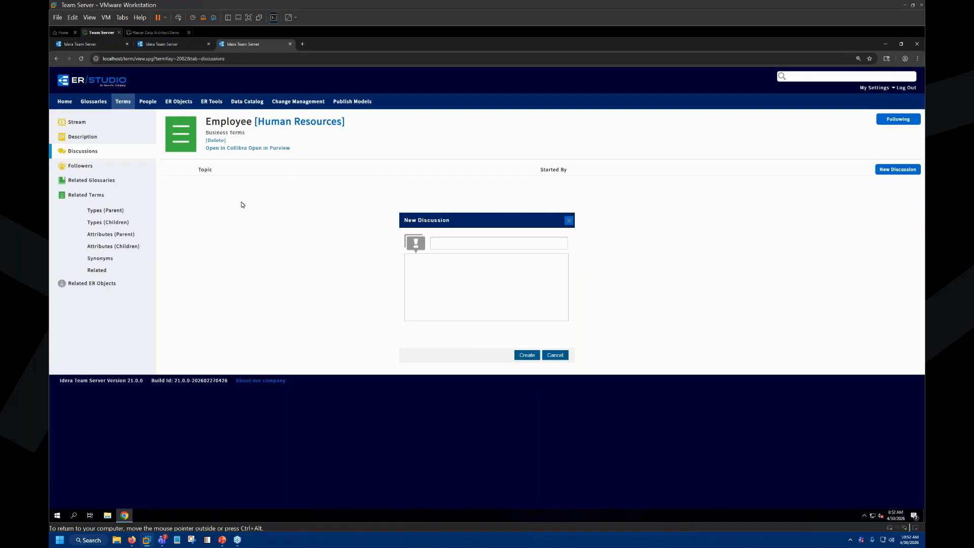
left_click(569, 222)
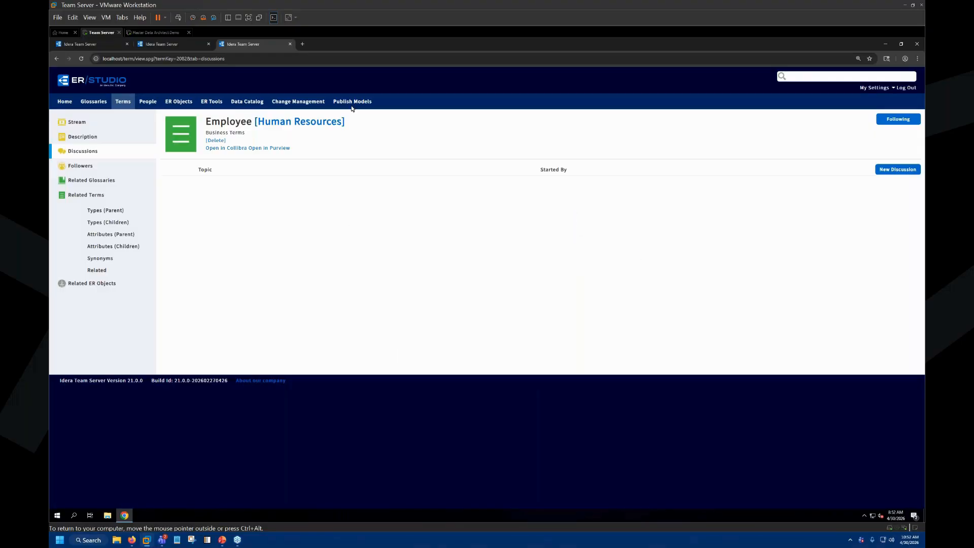
Step: Leave Team Server for the presentation slideshow and advance to the 21.0 Key Takeaways slide
left_click(158, 34)
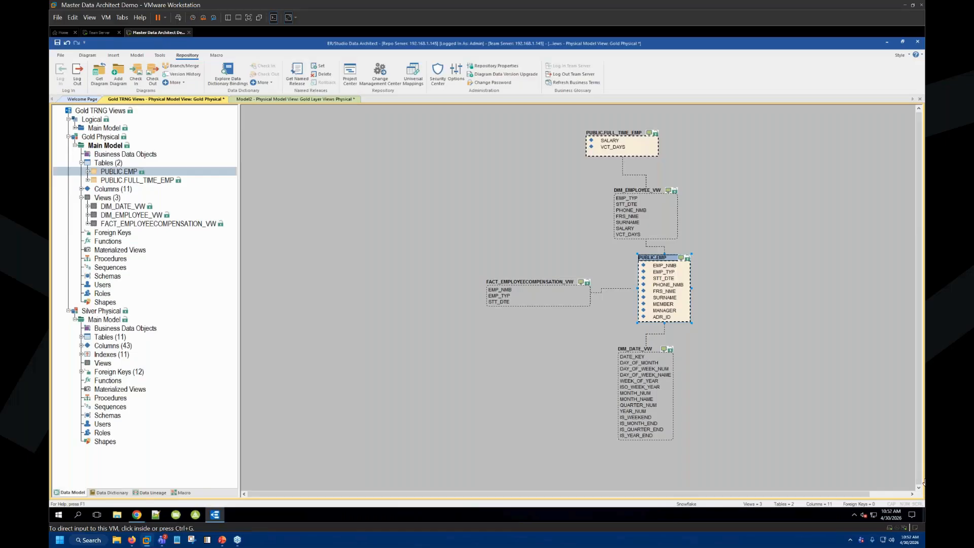
key("alt+Tab")
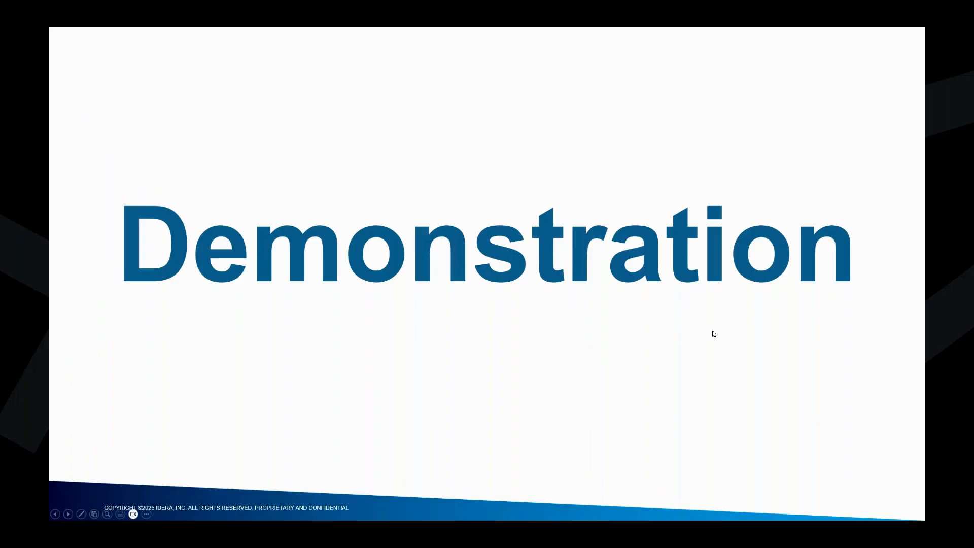
left_click(738, 321)
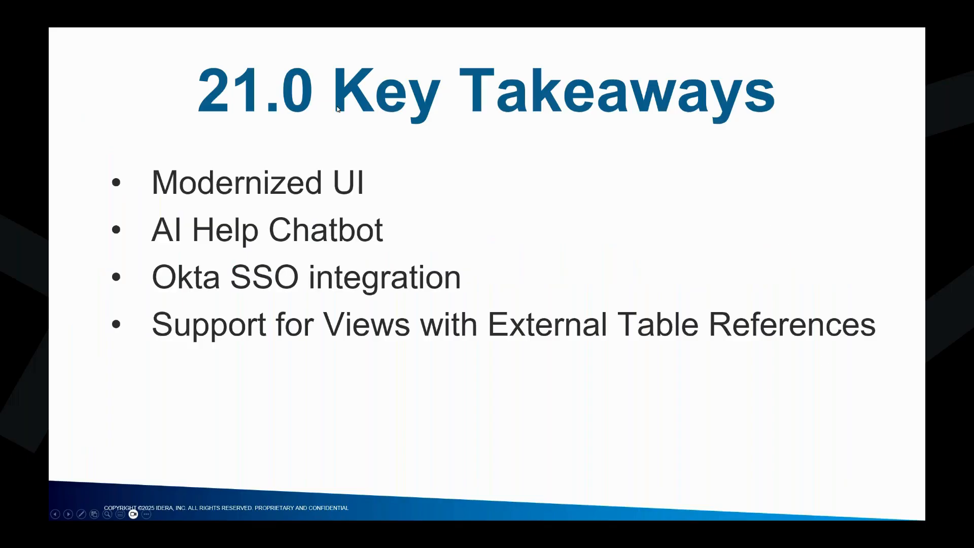